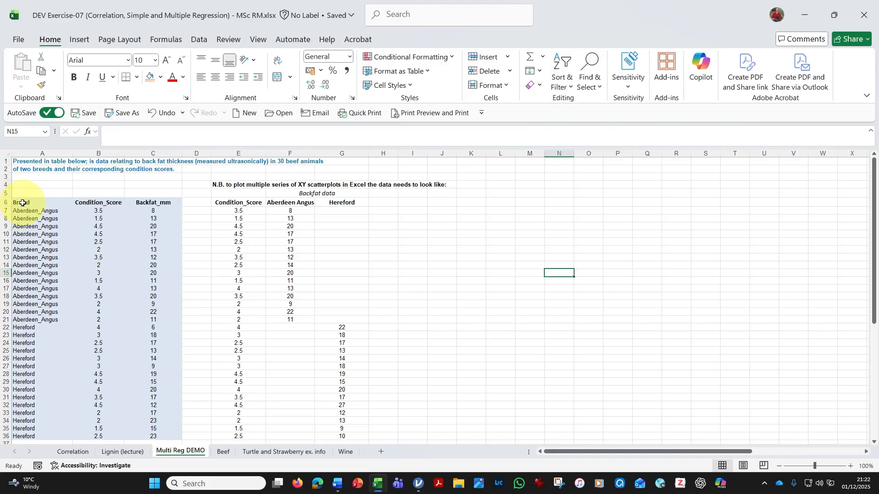
Try plotting the Breed, Condition_Score and Backfat_mm table (A6:C36) as a scatter chart, and discard the chart
left_click_drag(20, 202, 148, 435)
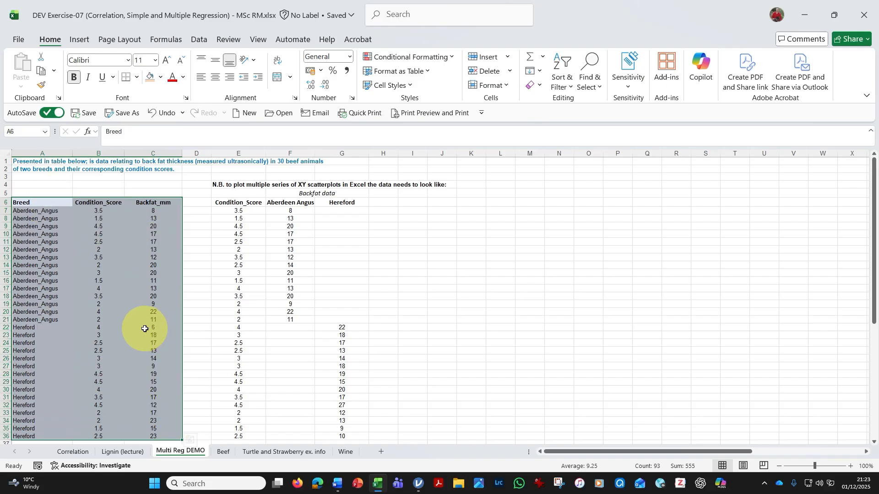
left_click(81, 41)
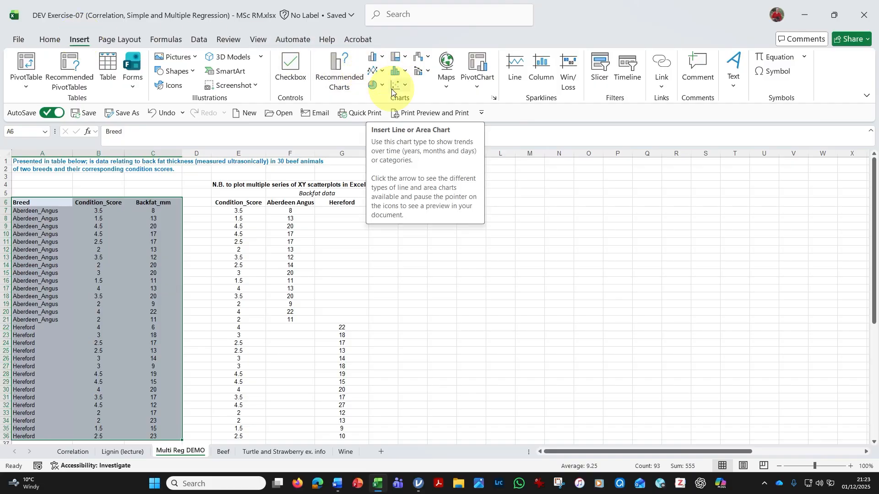
left_click(405, 86)
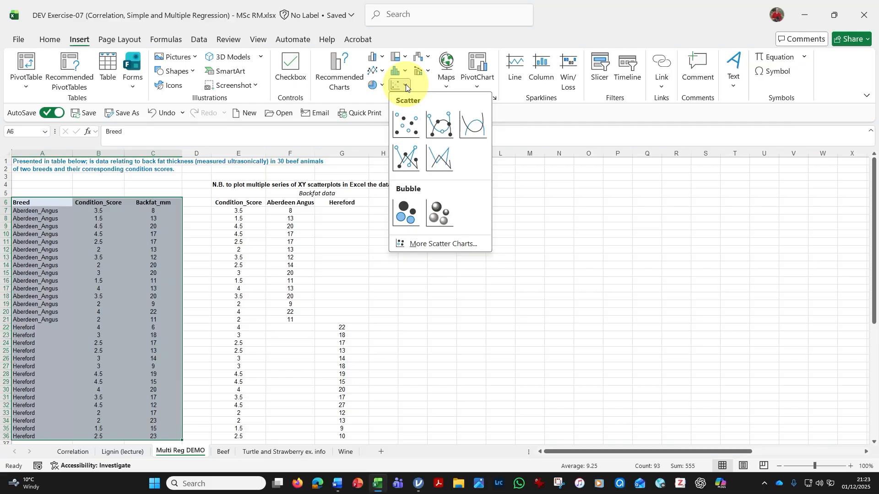
left_click(405, 124)
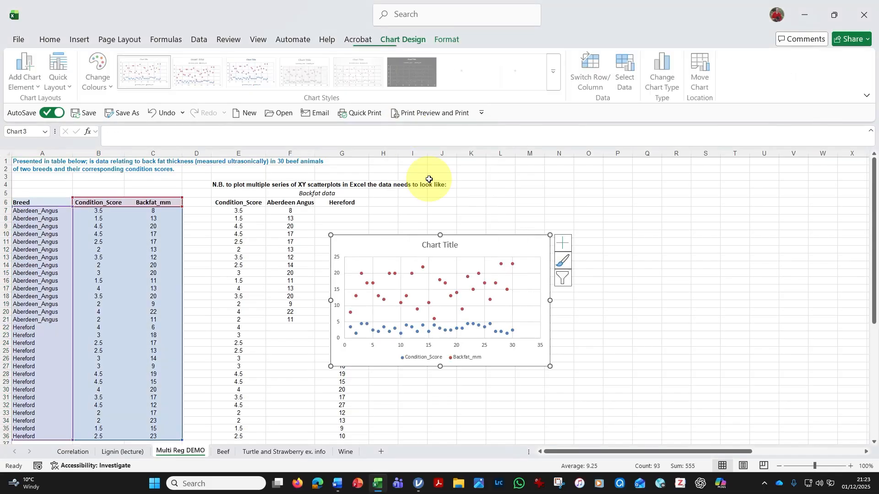
left_click_drag(459, 246, 558, 239)
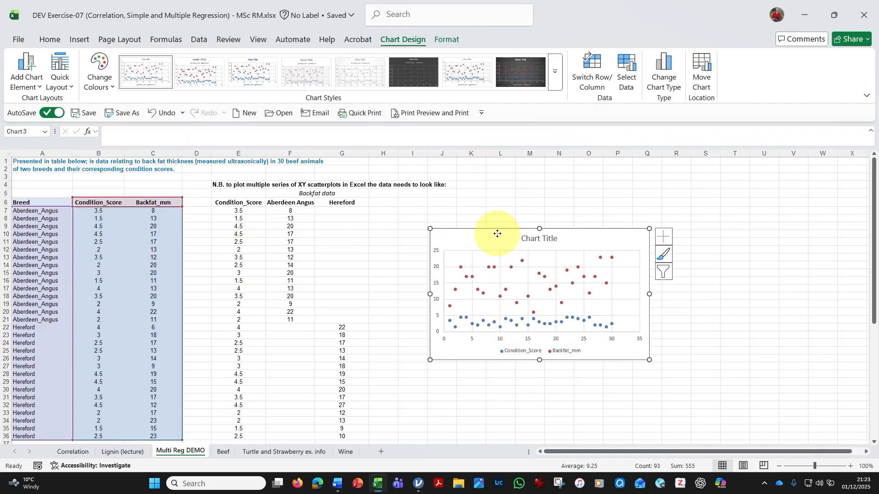
key("Delete")
left_click(588, 246)
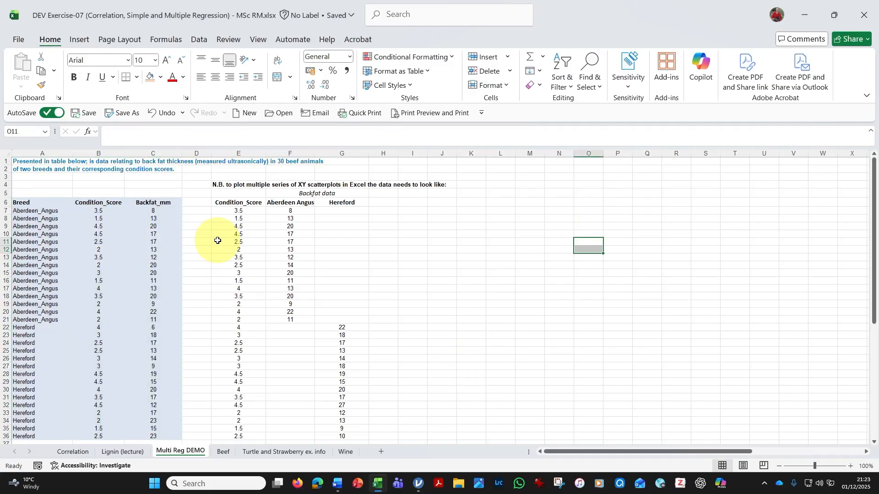
Try plotting the rearranged Condition_Score, Aberdeen Angus and Hereford data (E6:G36) as a scatter chart, and discard the chart
left_click_drag(244, 202, 255, 435)
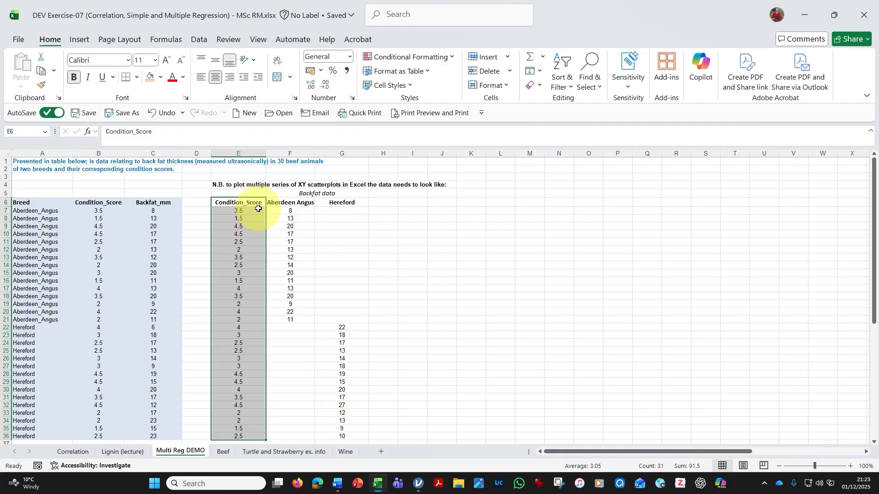
left_click_drag(233, 202, 341, 439)
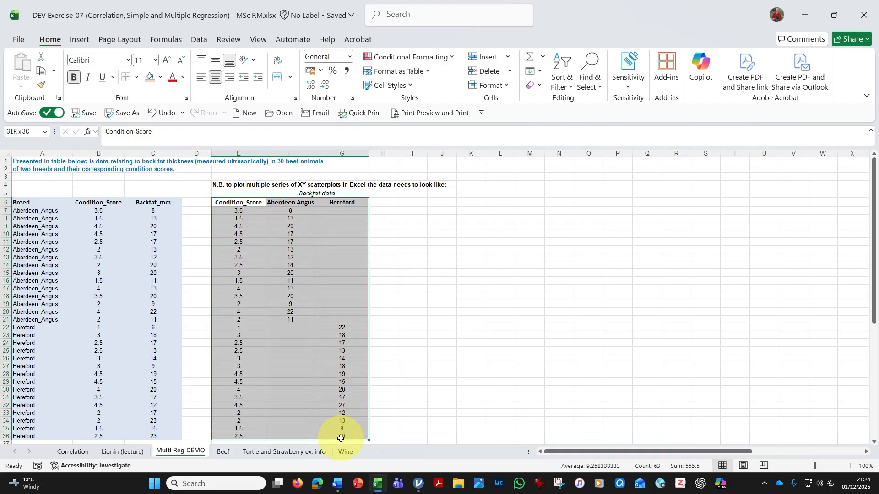
left_click(79, 40)
left_click(406, 85)
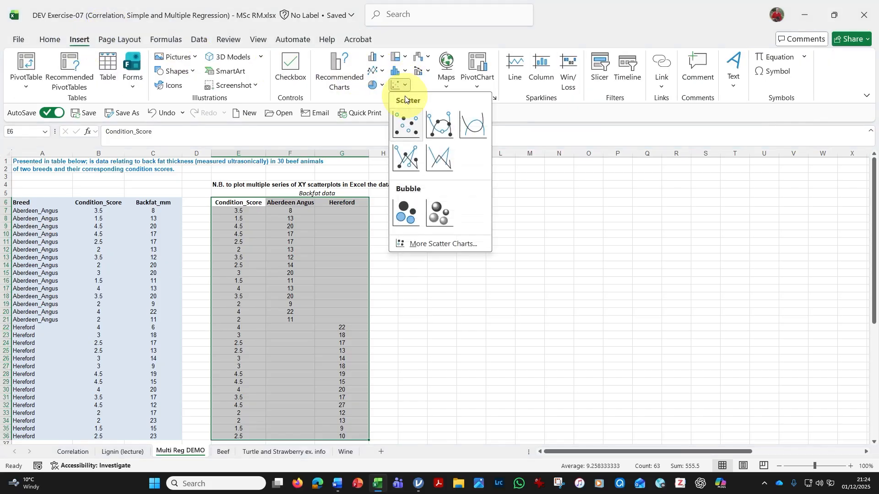
left_click(404, 131)
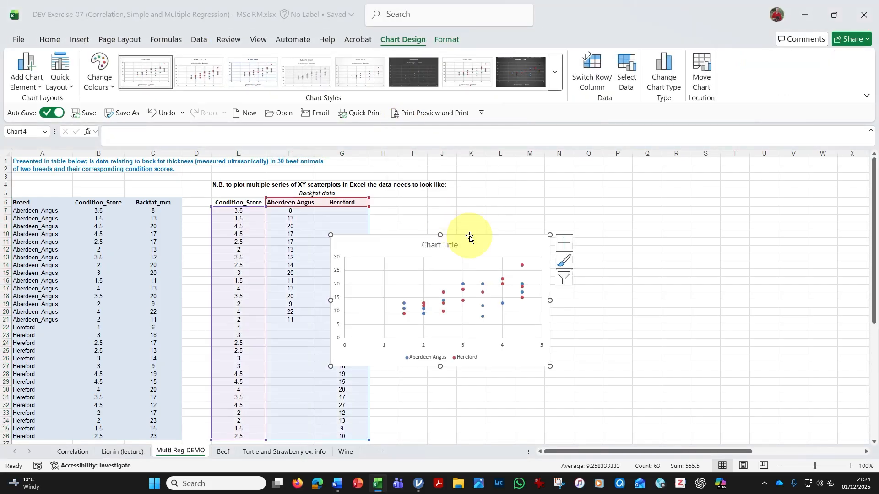
left_click_drag(471, 234, 546, 235)
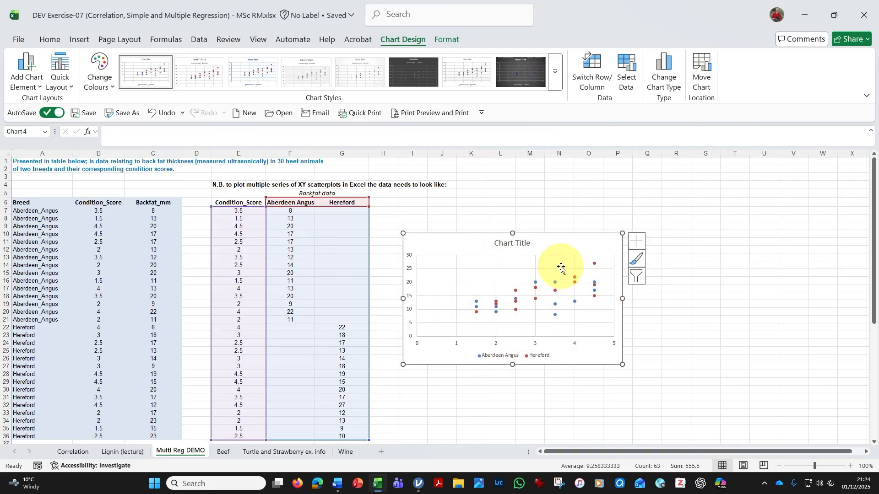
left_click(712, 365)
left_click(564, 237)
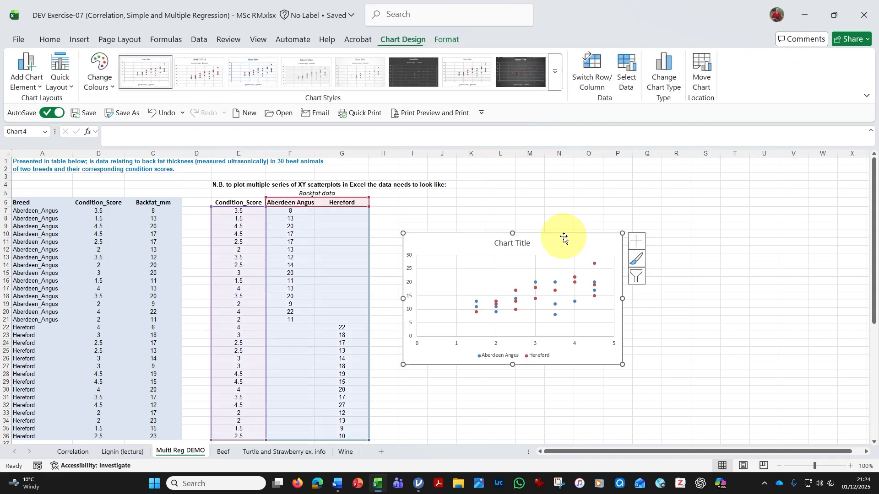
key("Delete")
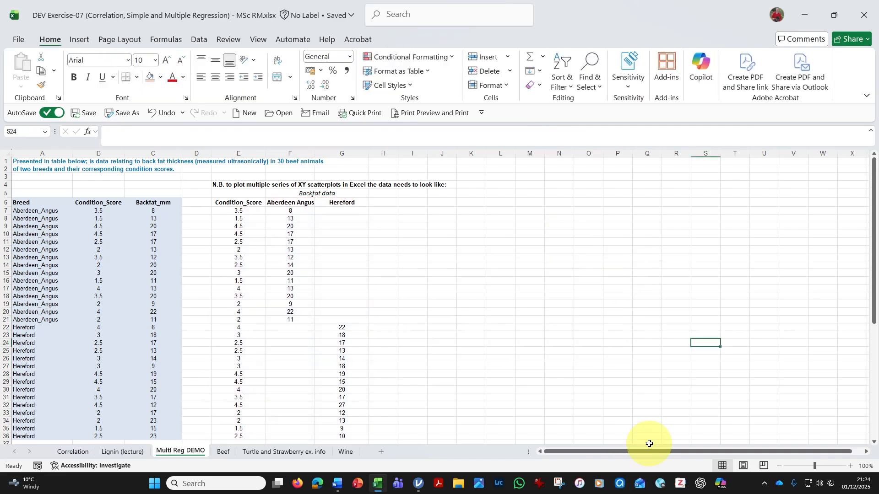
Move the existing scatter chart with the two breed trendlines next to the rearranged backfat data, around columns J to S
left_click(866, 452)
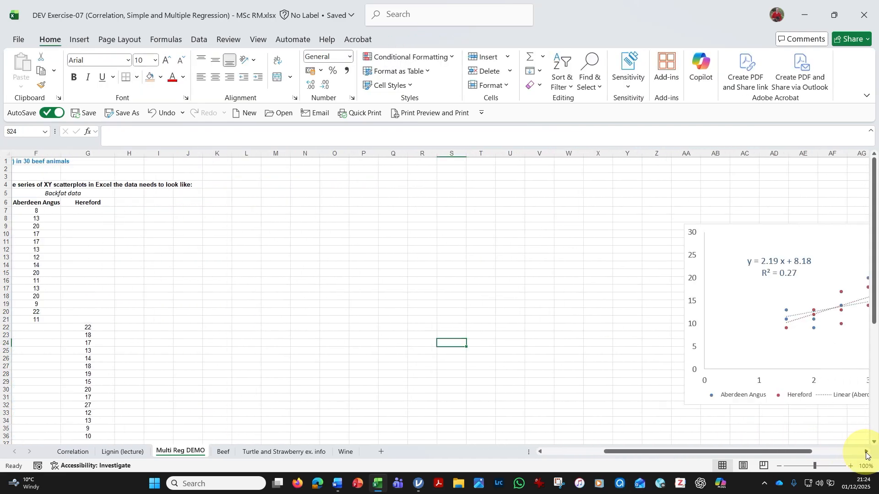
left_click_drag(760, 228, 257, 228)
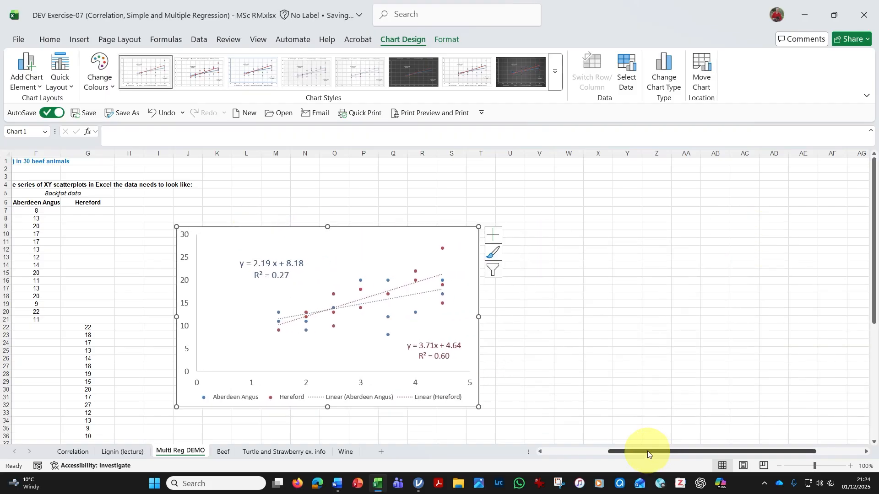
left_click_drag(647, 451, 544, 449)
left_click(762, 357)
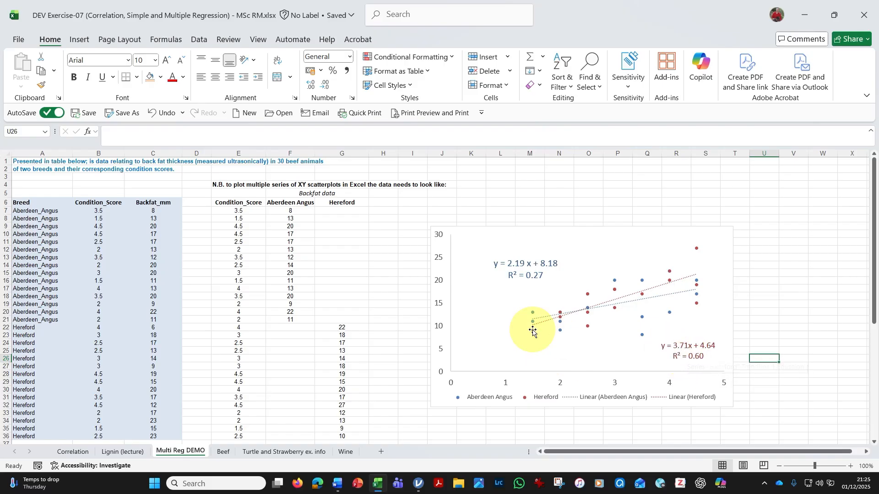
mouse_move(532, 331)
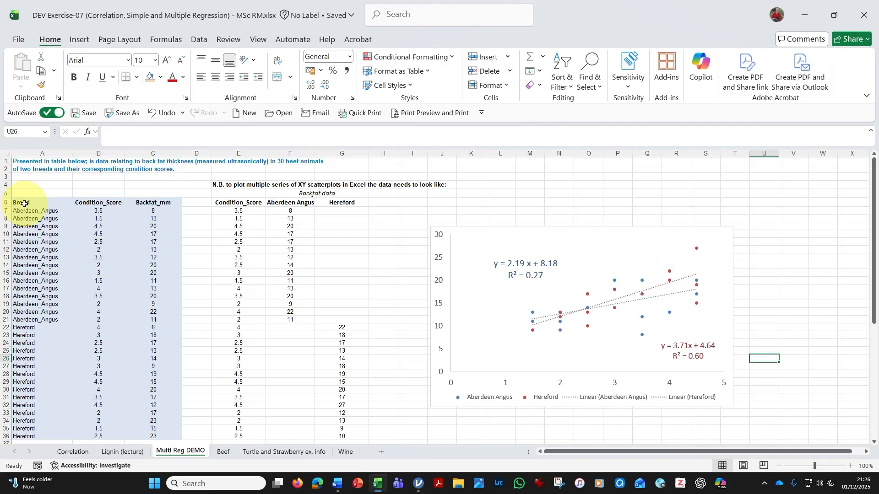
Compare the Multi Reg DEMO data with the jamovi dataset and with the Excel Beef sheet that includes the Sex column
left_click_drag(24, 204, 173, 436)
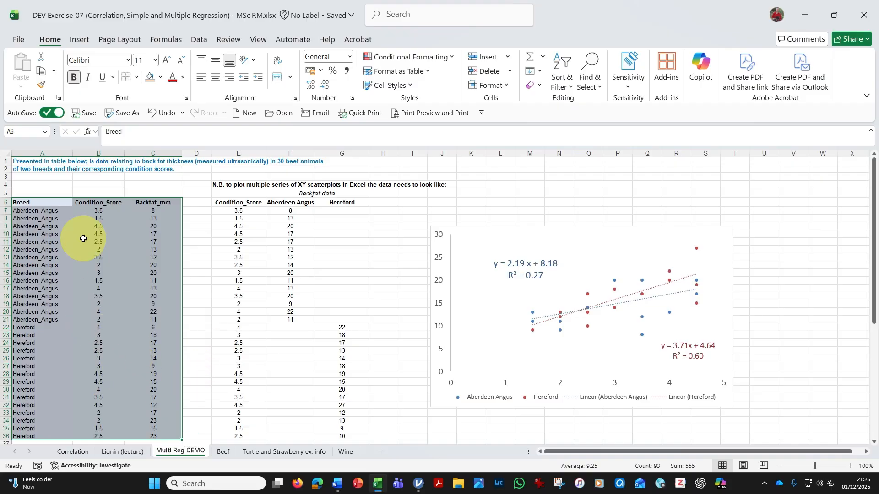
mouse_move(422, 487)
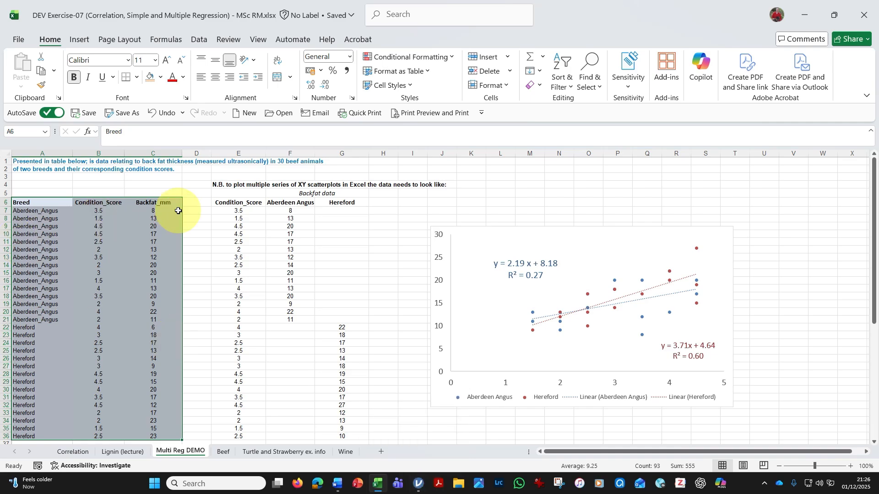
left_click(418, 485)
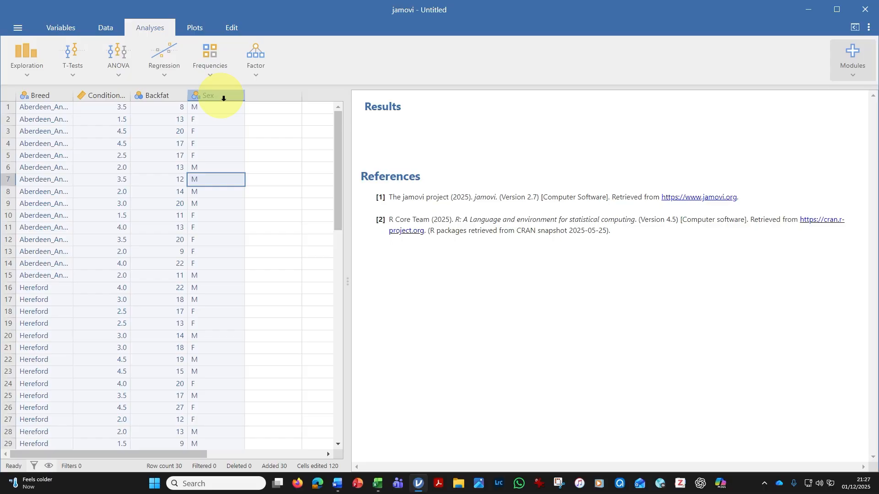
left_click(377, 483)
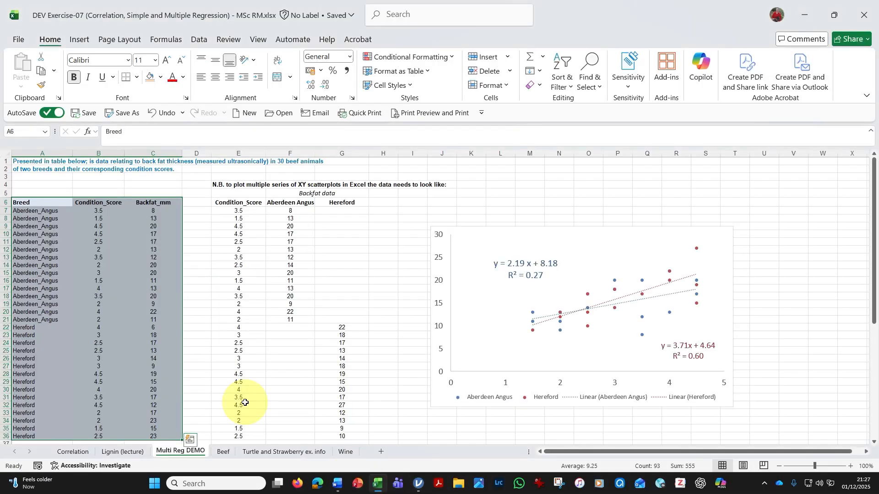
left_click(222, 452)
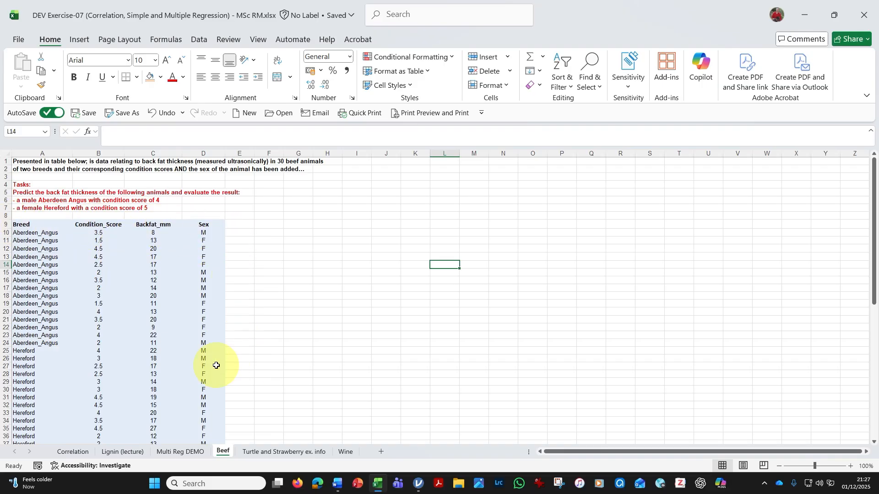
Switch to jamovi and start a Linear Regression with Backfat as the dependent variable
mouse_move(419, 491)
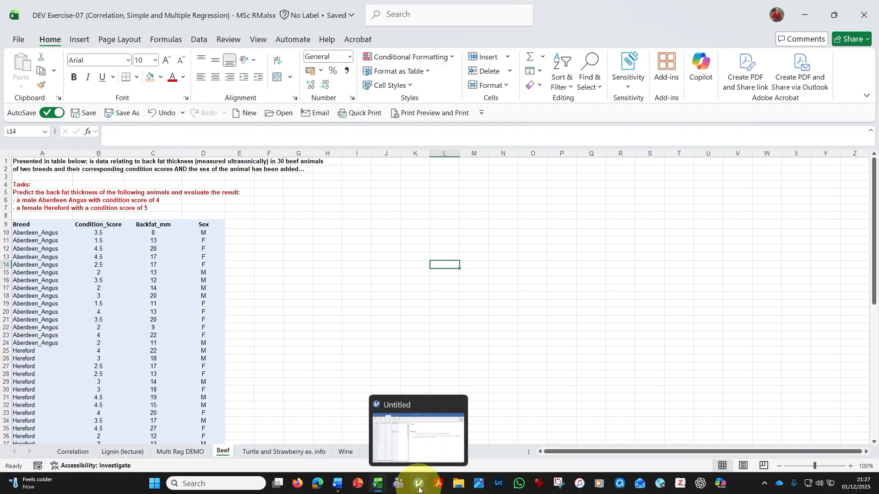
left_click(418, 491)
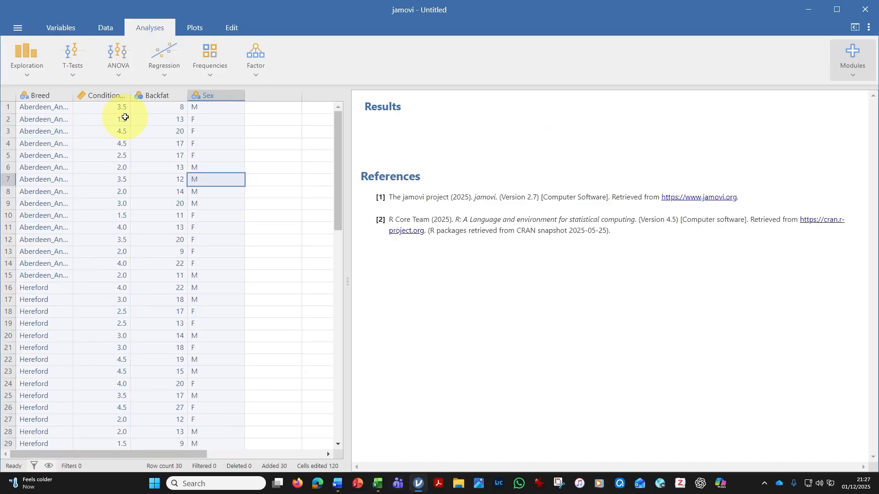
left_click(162, 79)
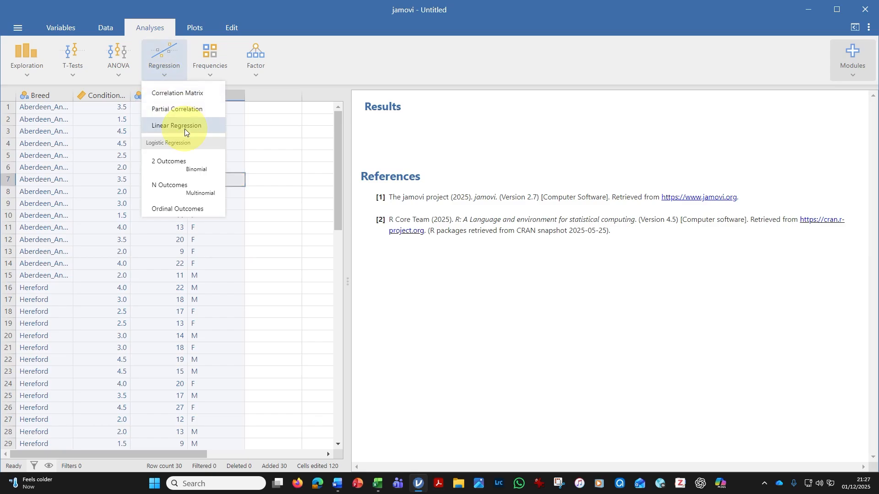
left_click(161, 128)
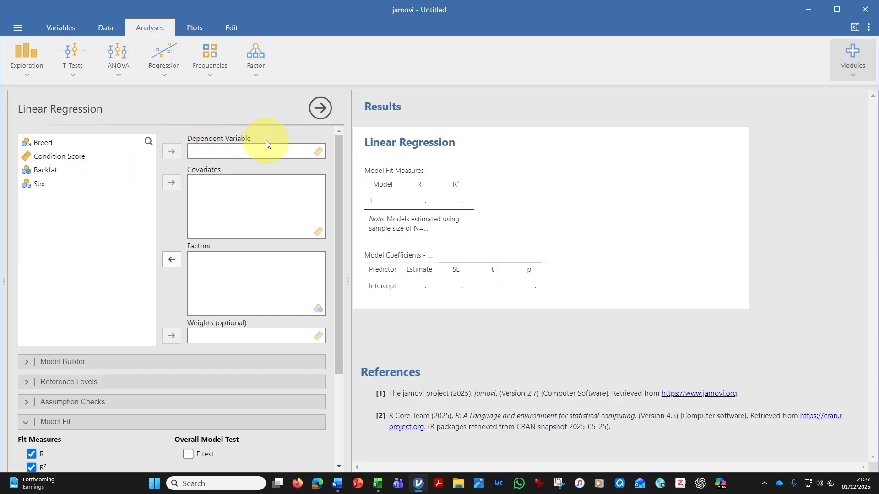
left_click(45, 176)
left_click(172, 151)
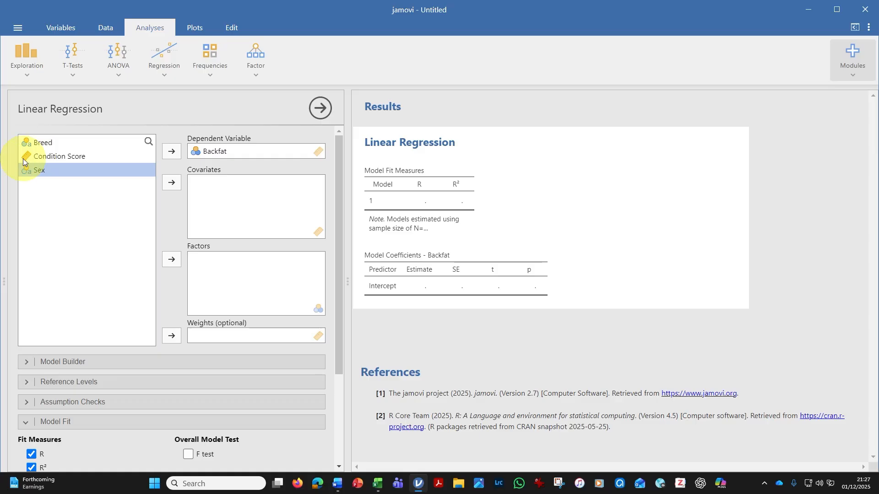
Add Condition Score as a covariate and Breed and Sex as factors in the linear regression
left_click(37, 157)
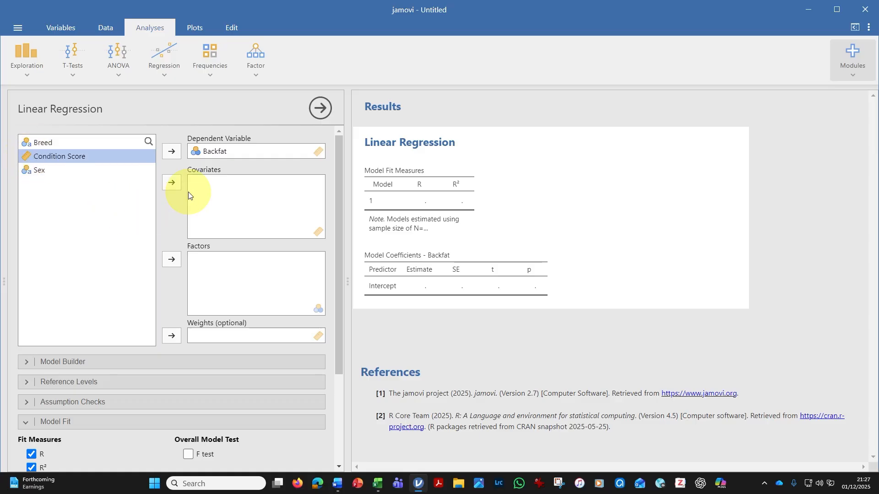
left_click(177, 184)
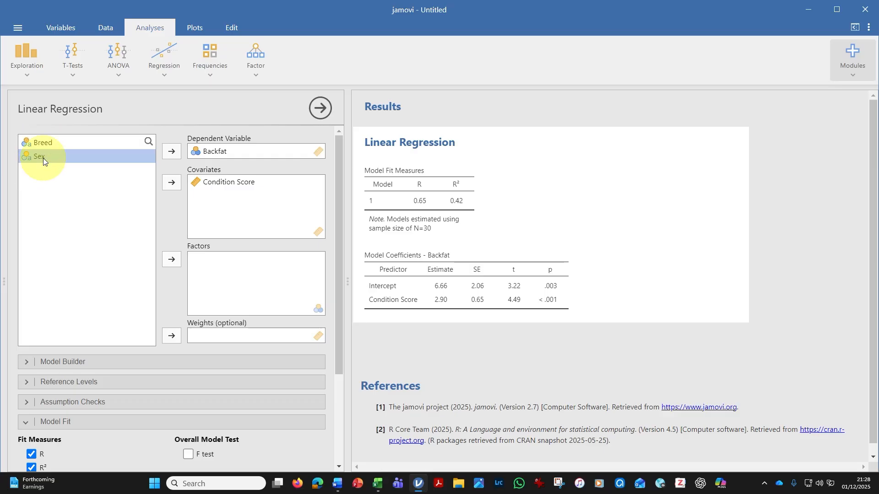
left_click(42, 145)
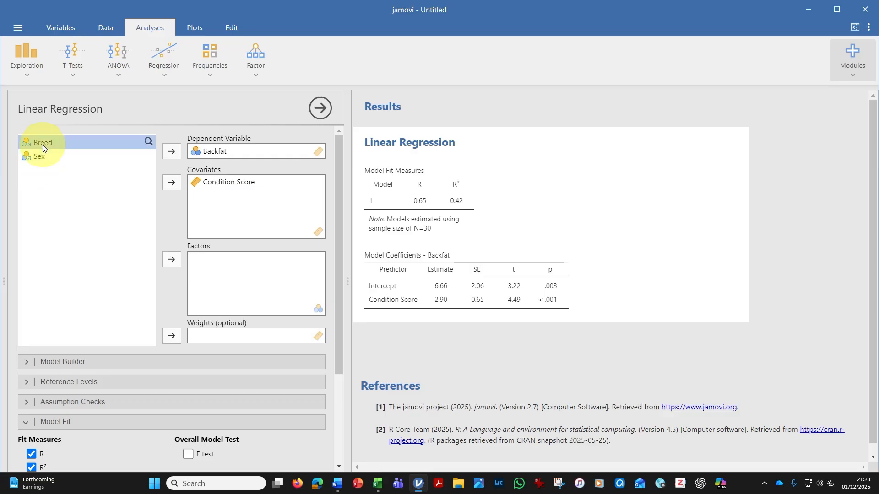
left_click(170, 260)
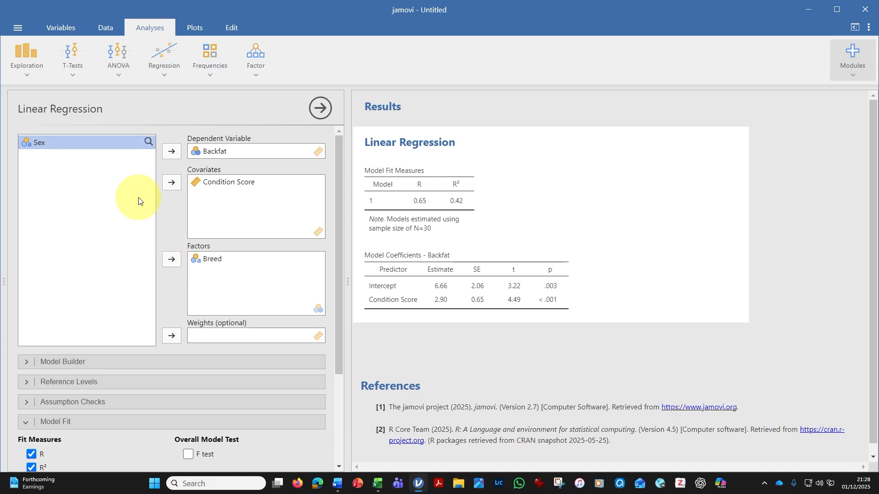
left_click(170, 259)
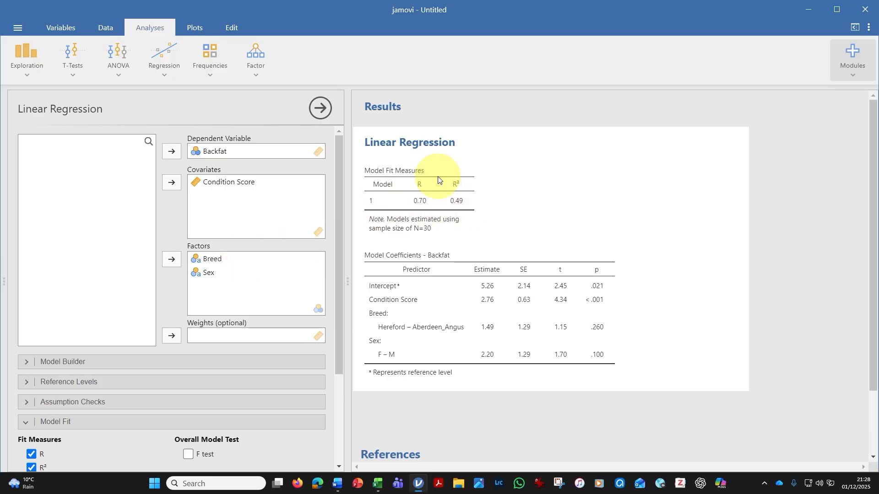
Include Adjusted R² in the regression's model fit measures
scroll(210, 203, "down", 3)
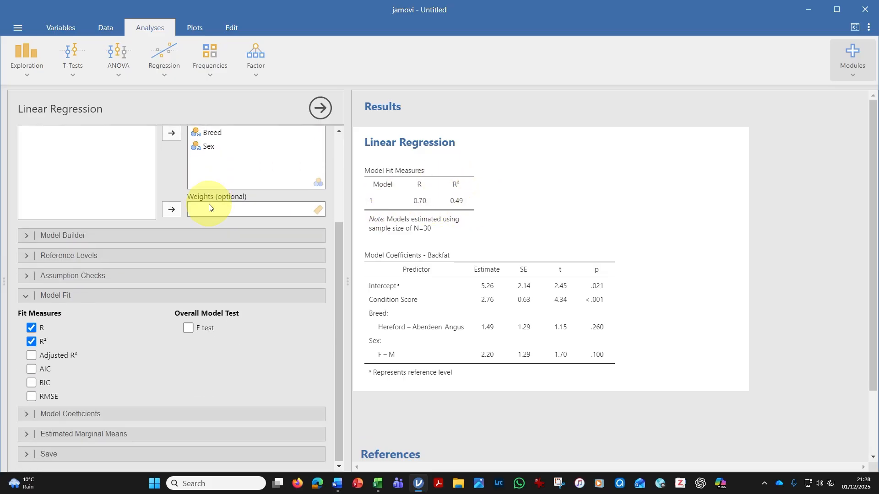
left_click(22, 296)
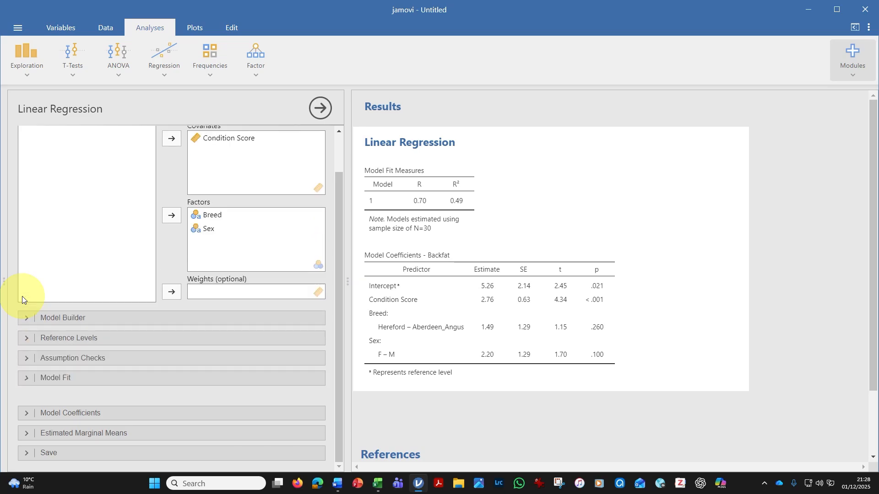
left_click(29, 392)
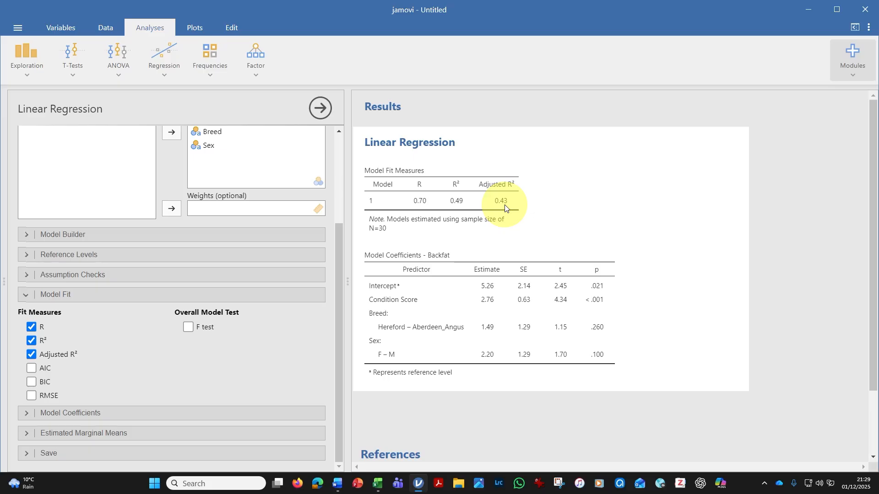
Add the overall model F test to the regression's model fit output
left_click(187, 328)
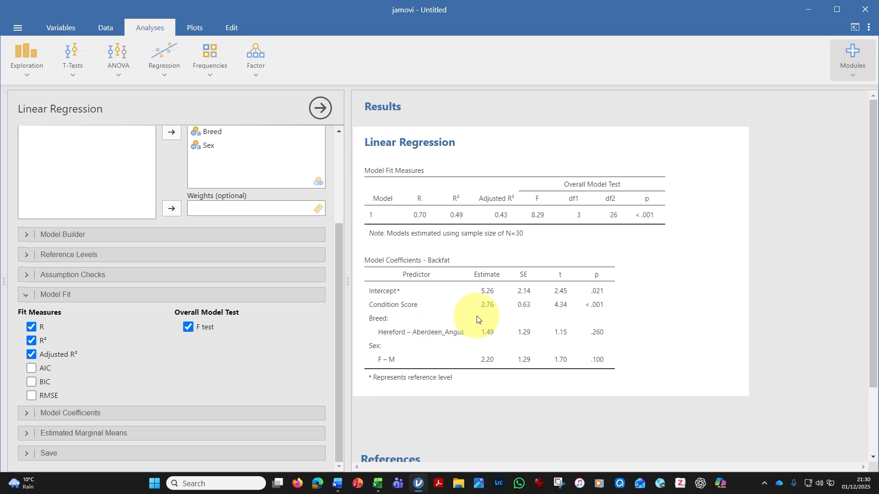
scroll(480, 291, "down", 1)
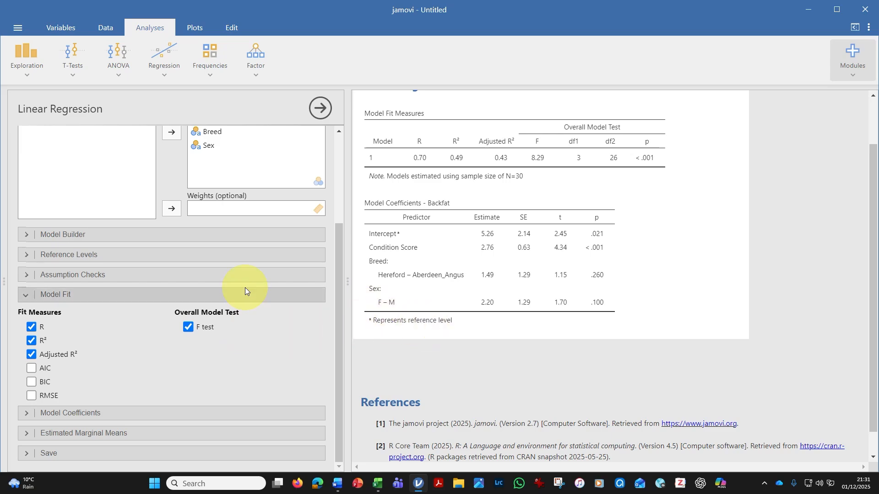
Set the reference level of Sex to F, keeping Aberdeen_Angus as the reference level for Breed
left_click(26, 256)
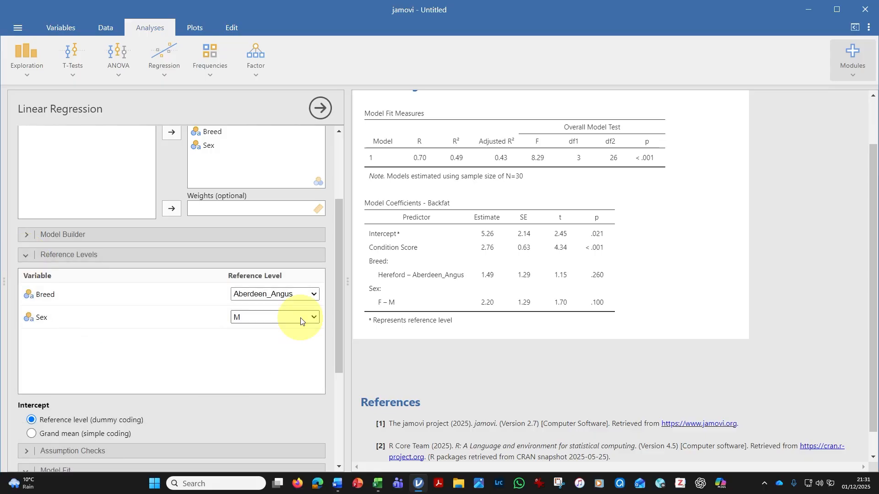
left_click(314, 295)
left_click(315, 295)
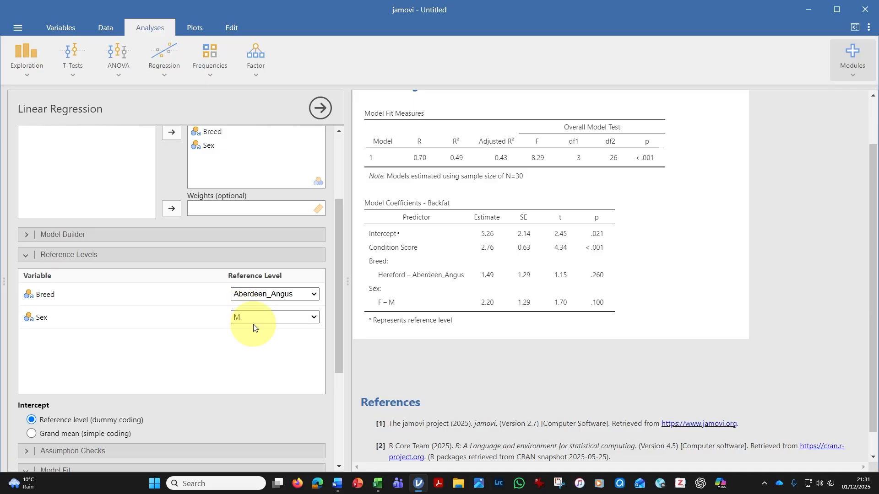
left_click(314, 319)
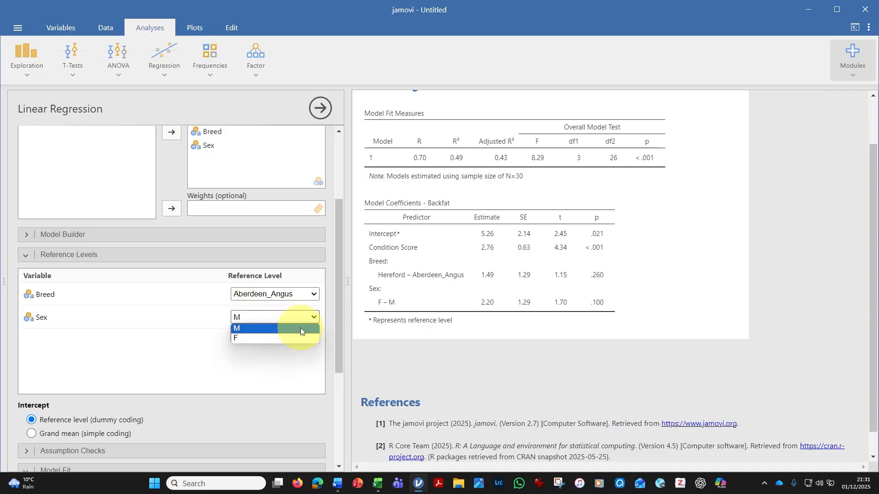
left_click(294, 338)
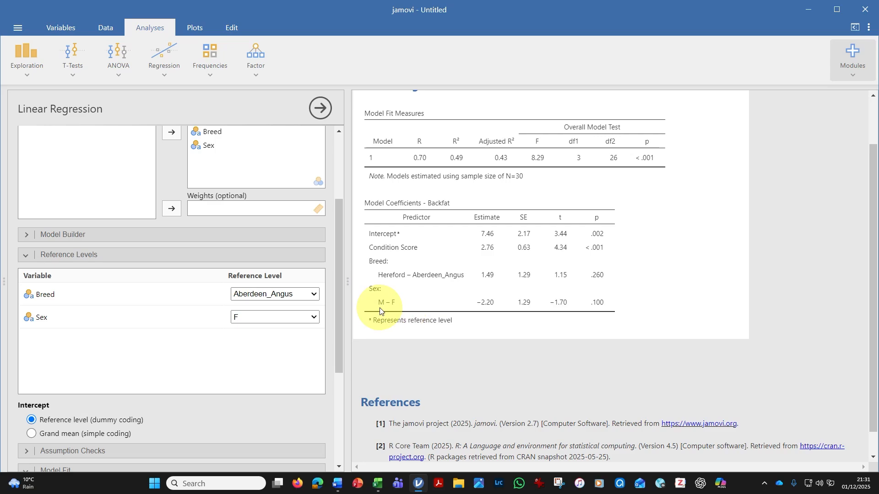
scroll(589, 239, "up", 1)
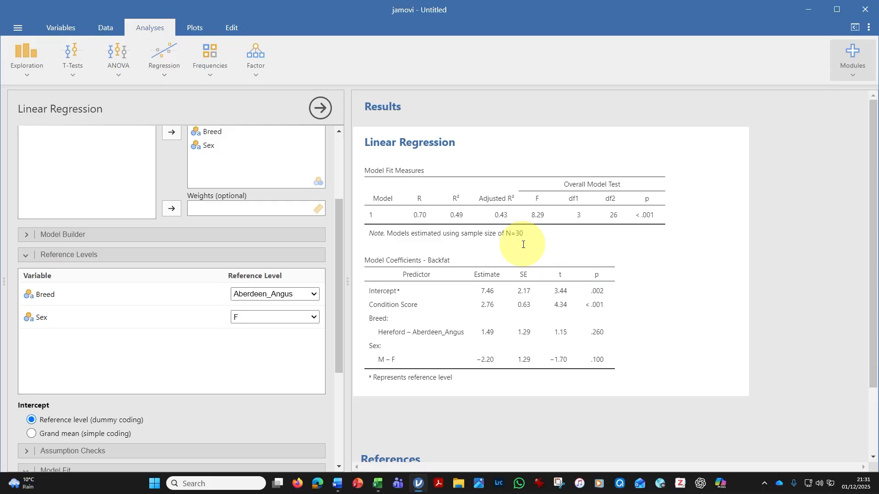
right_click(608, 247)
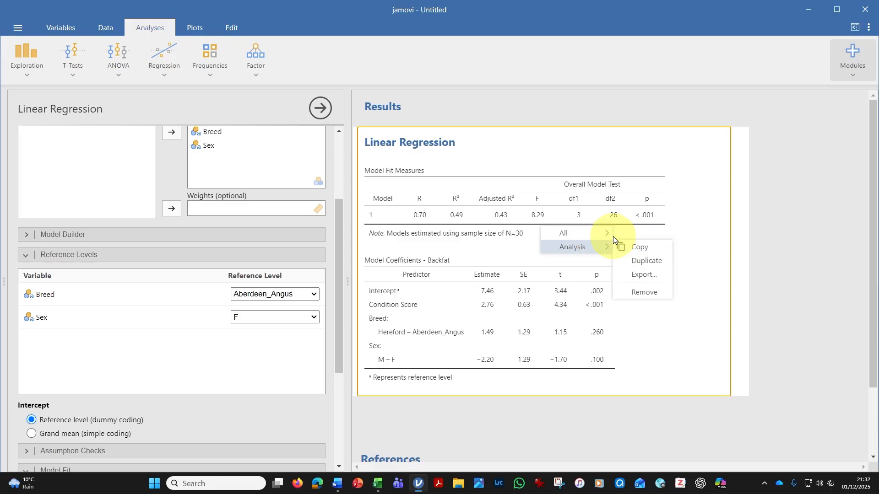
mouse_move(606, 234)
left_click(731, 336)
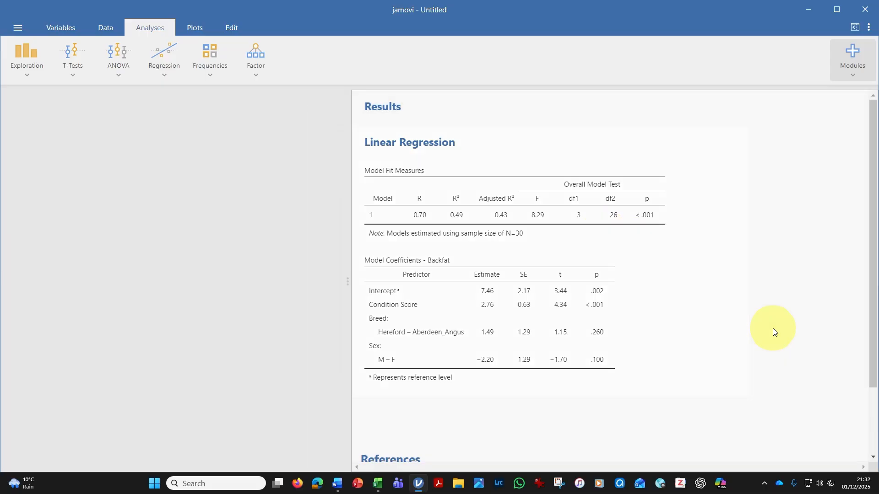
Switch to Excel and highlight the Model Coefficients - Backfat table, A58:E64, below the data on the Beef sheet
left_click(377, 484)
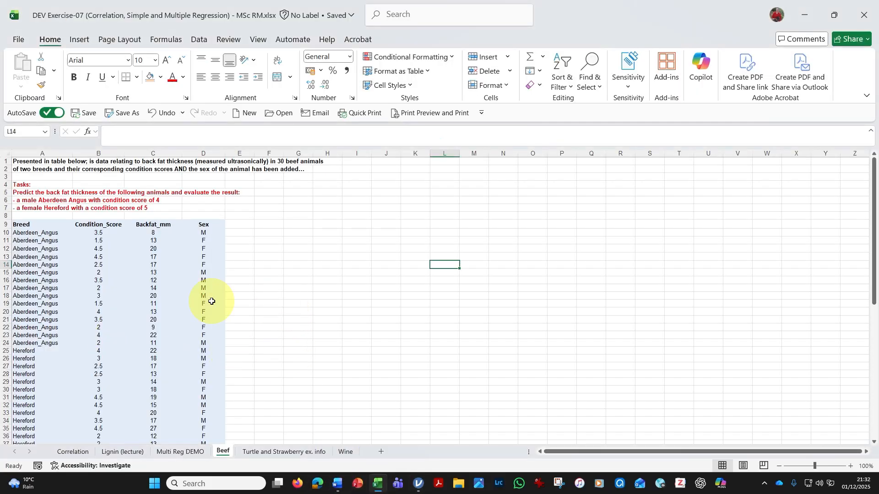
scroll(304, 210, "down", 9)
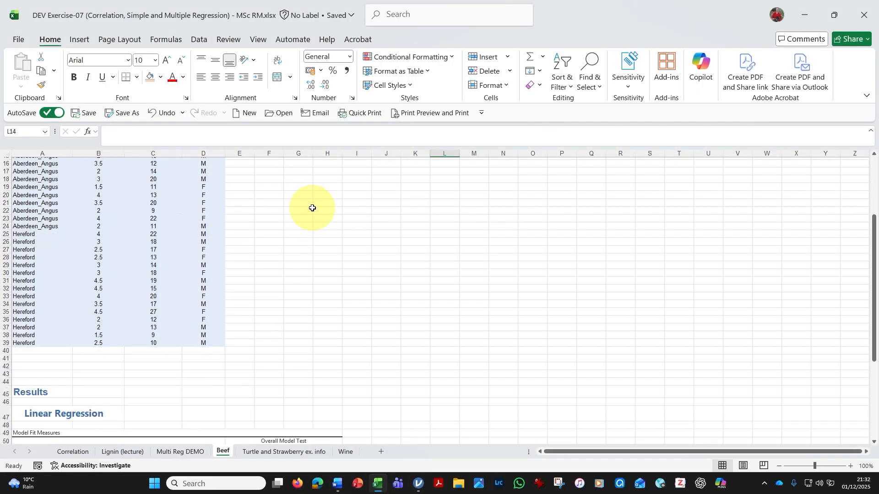
scroll(313, 205, "down", 3)
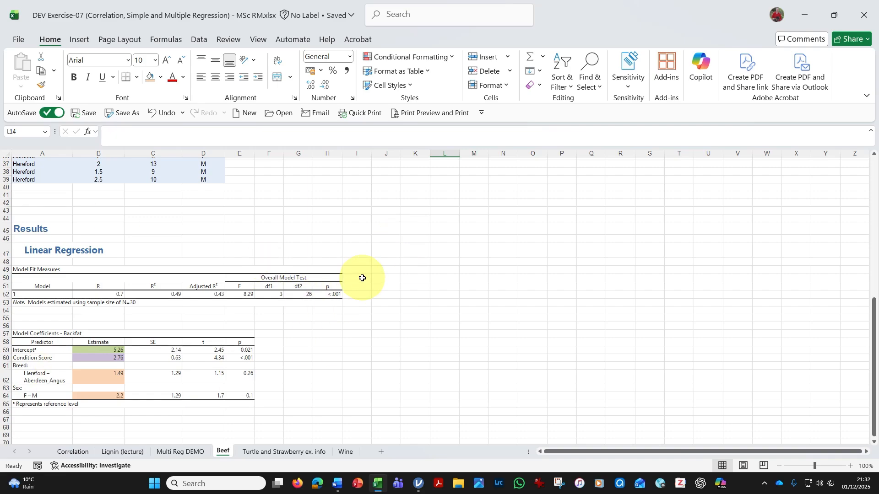
scroll(364, 277, "down", 1)
left_click_drag(21, 319, 202, 379)
left_click(239, 419)
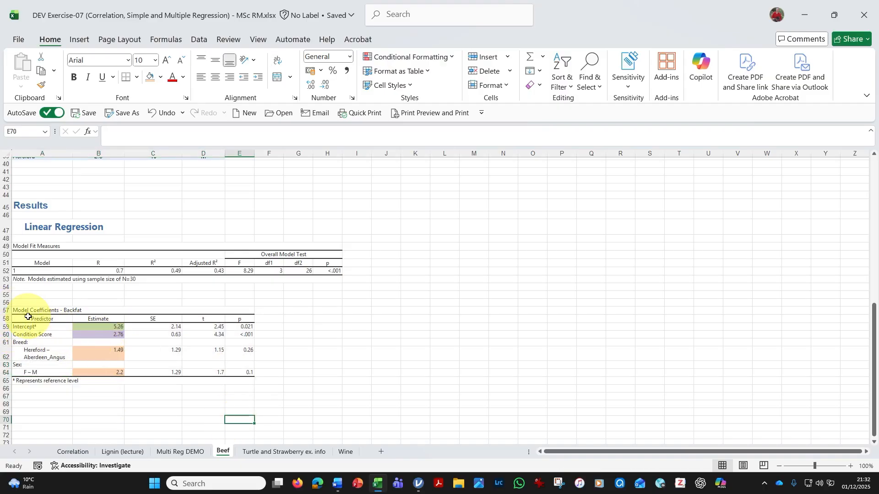
left_click_drag(25, 317, 243, 373)
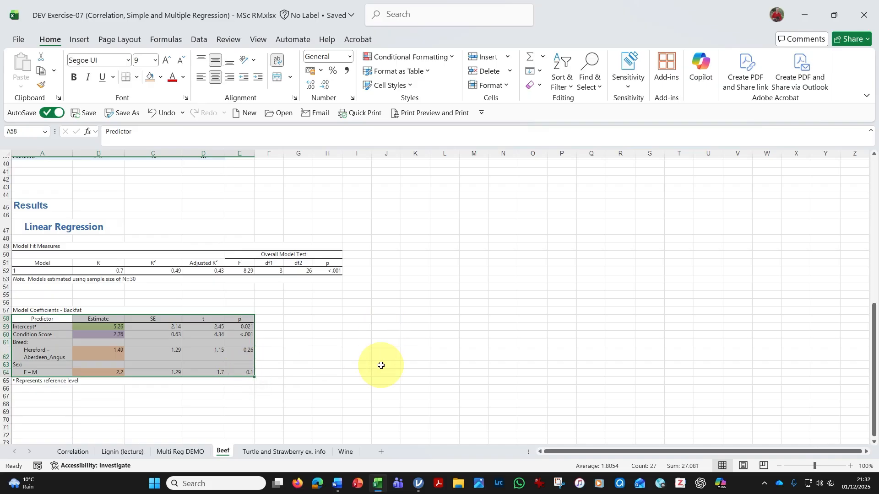
Switch to Word and examine the breed and sex reference levels and comparison levels in the Table 1 regression report
left_click(338, 486)
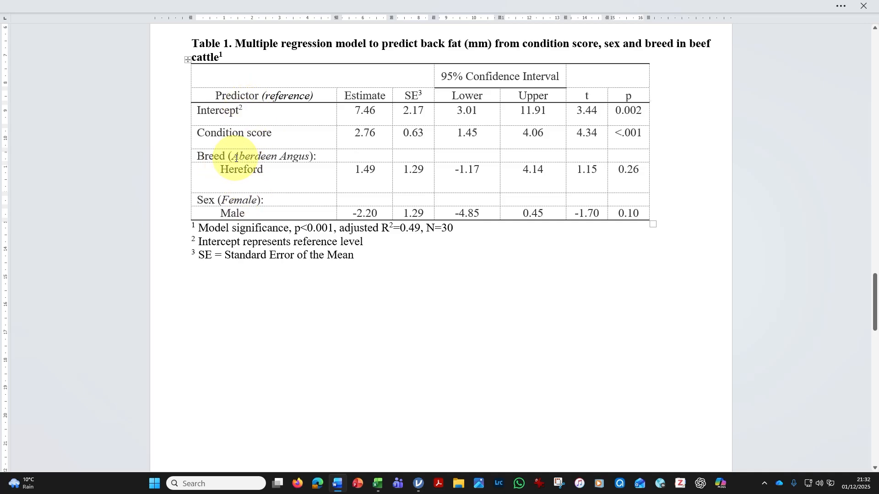
left_click_drag(236, 158, 307, 157)
double_click(221, 203)
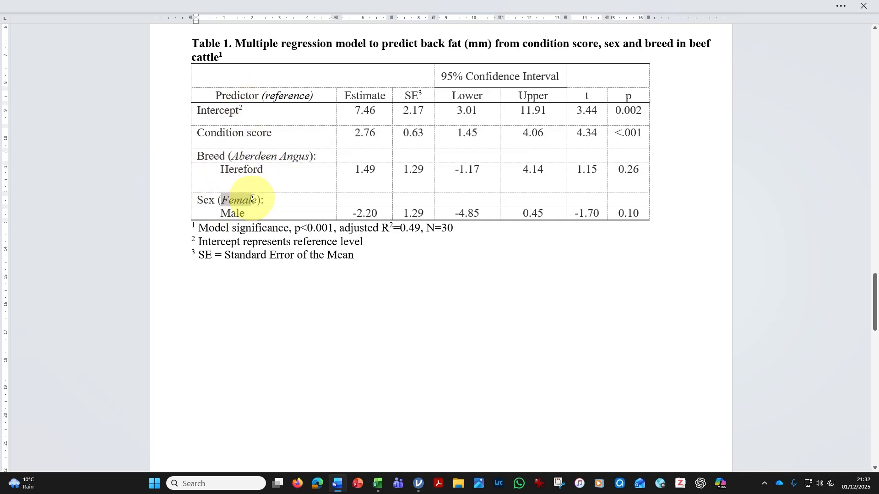
left_click(237, 175)
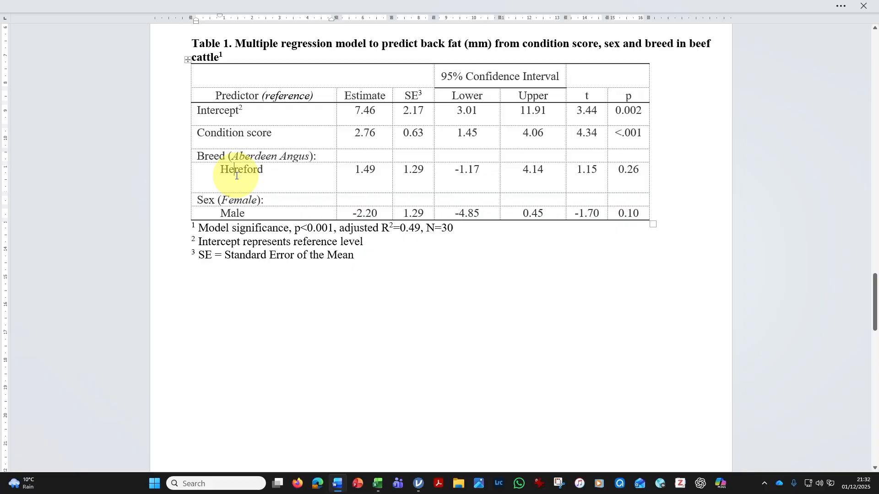
left_click(237, 214)
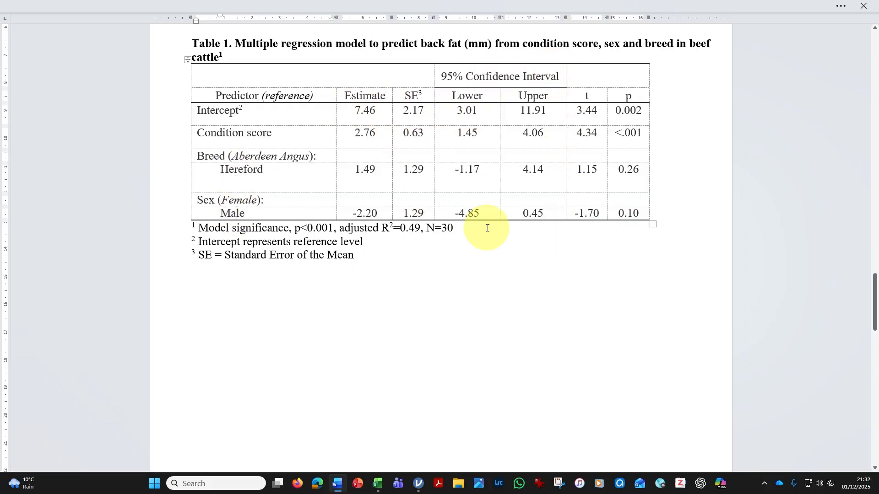
Switch to jamovi and add 95% confidence intervals for the estimates to the linear regression's model coefficients
left_click(419, 484)
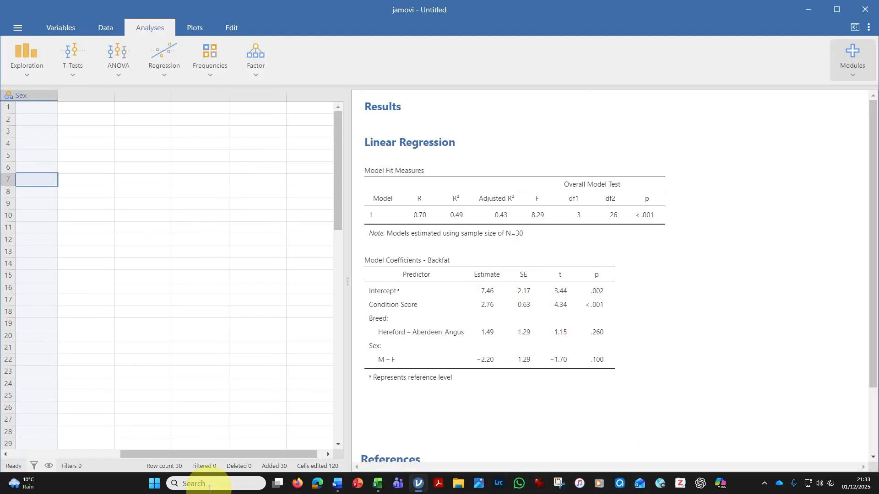
left_click_drag(215, 455, 106, 451)
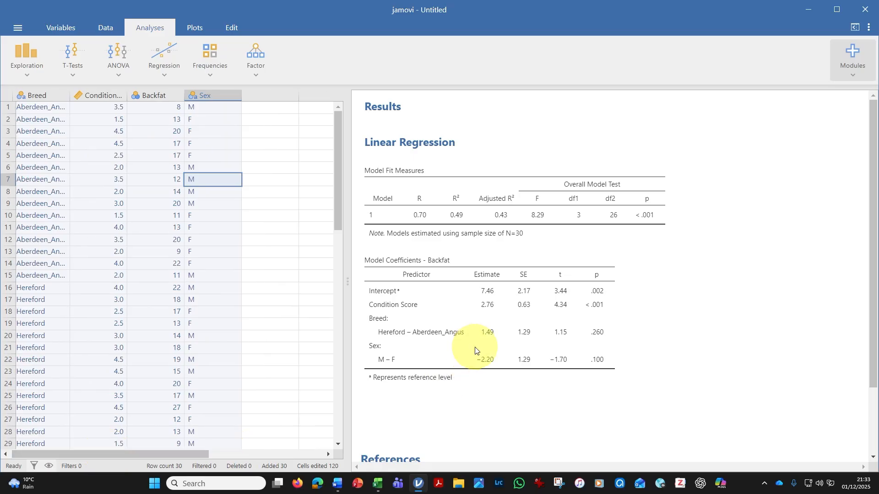
left_click(531, 312)
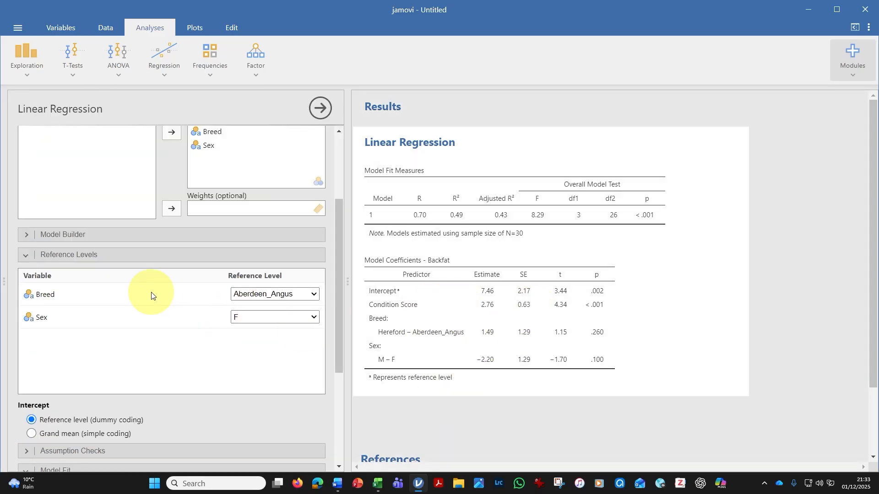
scroll(193, 297, "down", 3)
scroll(222, 290, "down", 2)
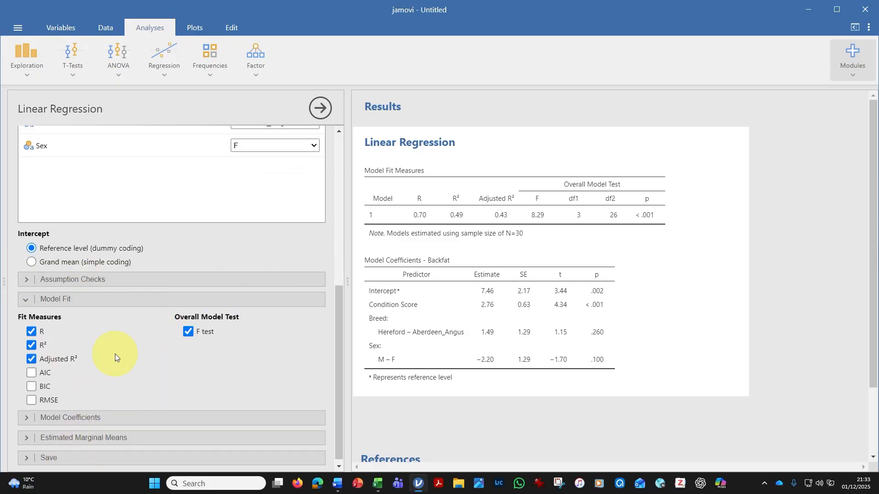
scroll(114, 353, "down", 1)
left_click(25, 415)
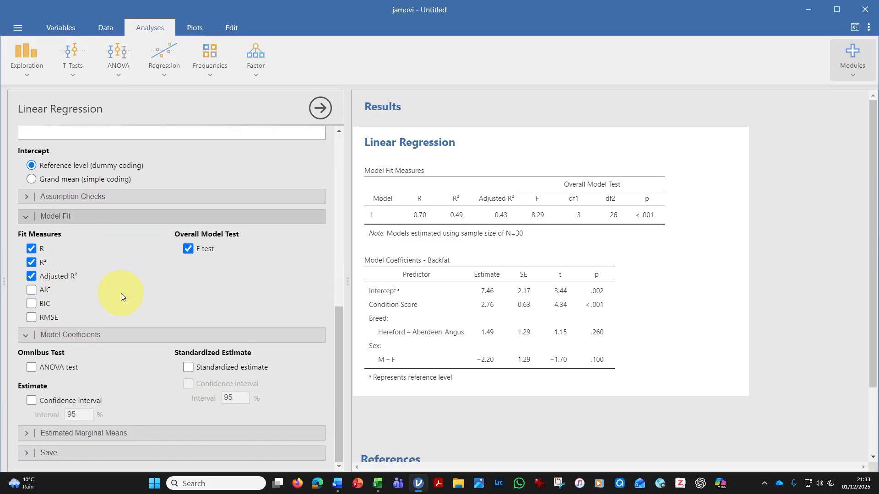
left_click(31, 400)
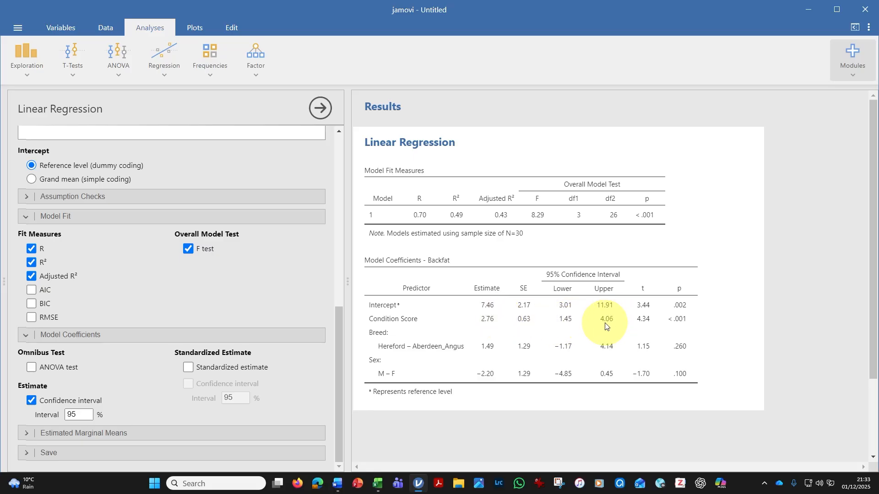
Compare the model coefficients table in Excel with the formatted Table 1 in Word, and return to the Excel results
left_click(376, 484)
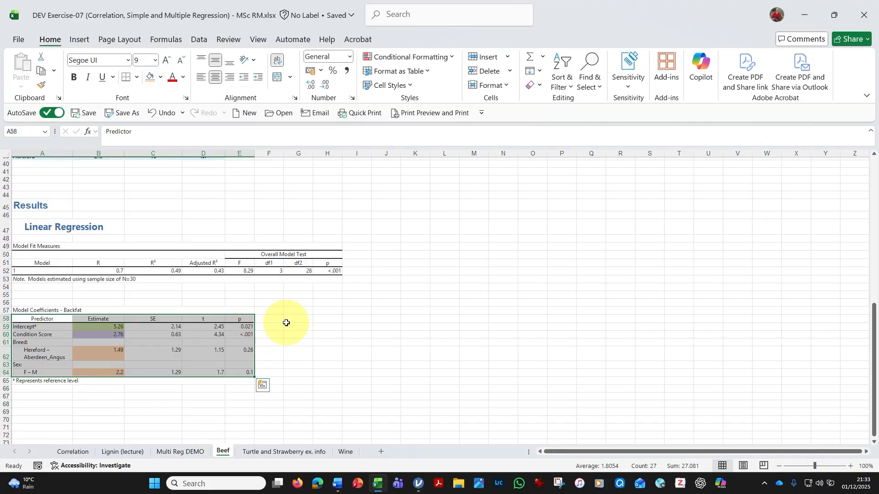
left_click(338, 484)
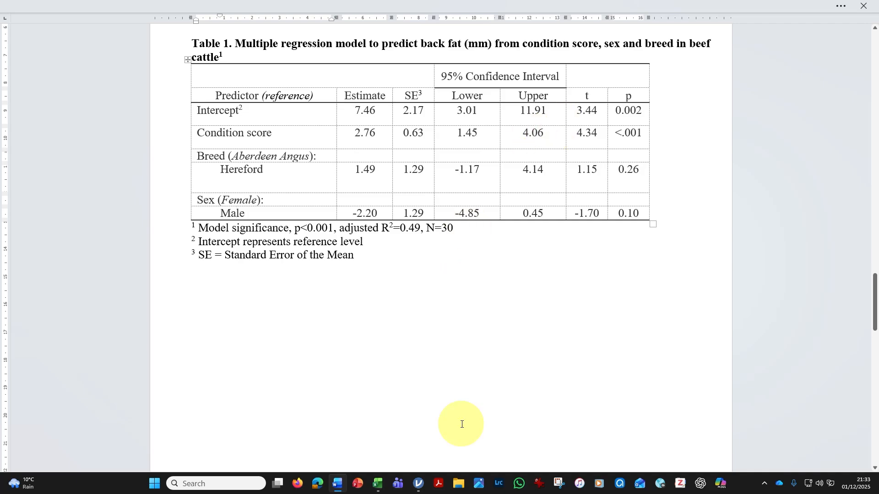
left_click(376, 482)
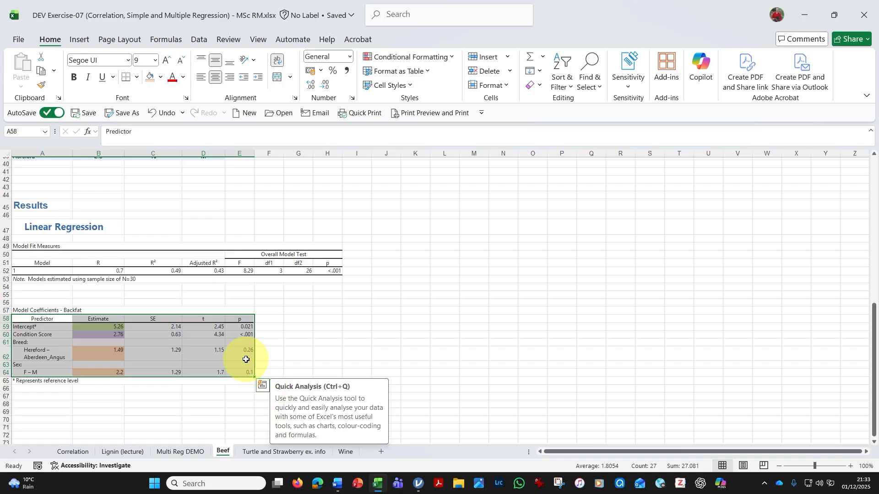
left_click(453, 333)
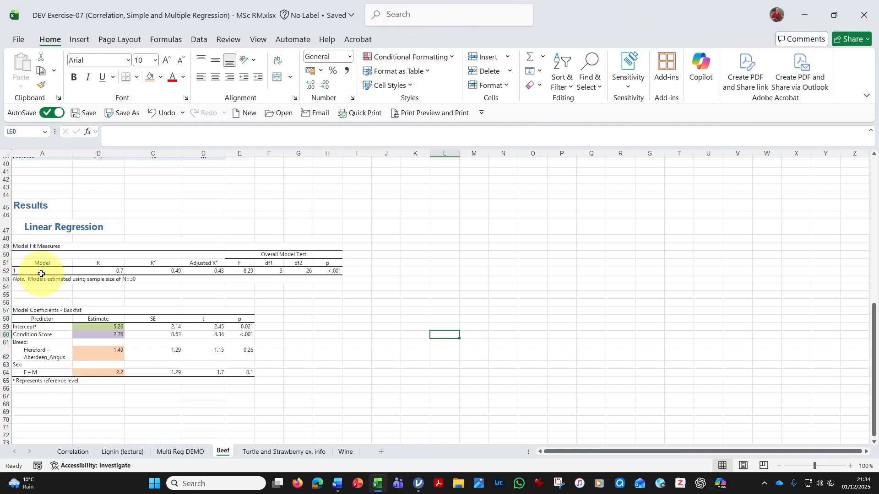
Copy the two animal prediction tasks from A6:A7 and paste them at H55 beside the regression results
scroll(189, 248, "up", 13)
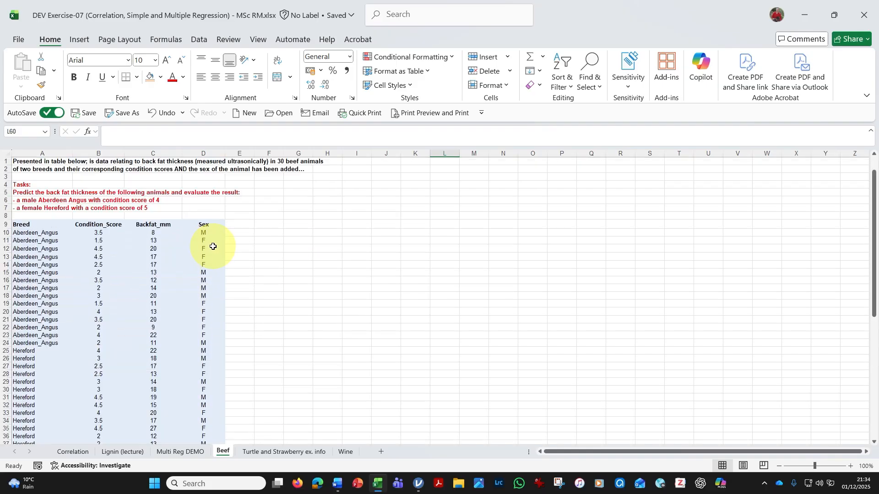
left_click_drag(16, 200, 21, 208)
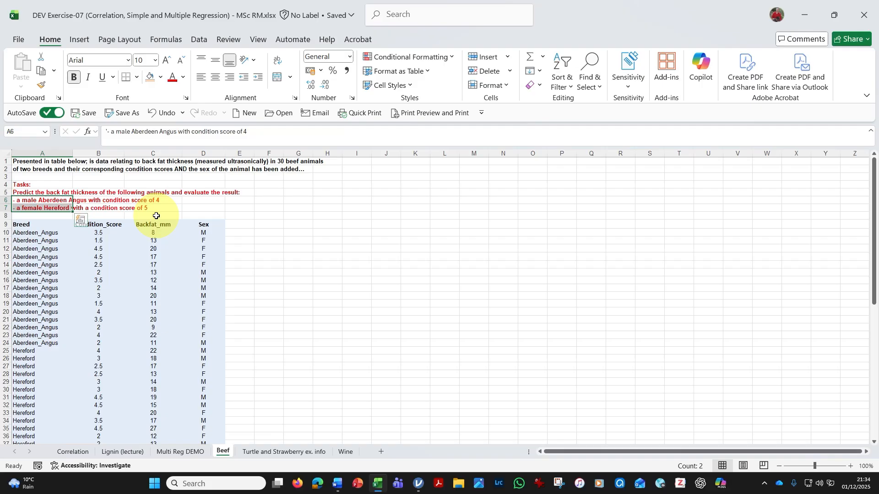
key("ctrl+c")
scroll(346, 247, "down", 13)
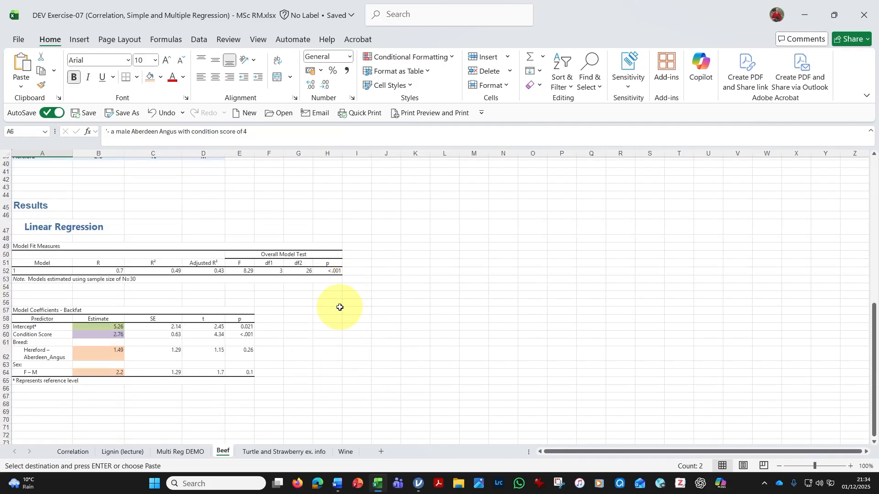
left_click(325, 295)
key("ctrl+v")
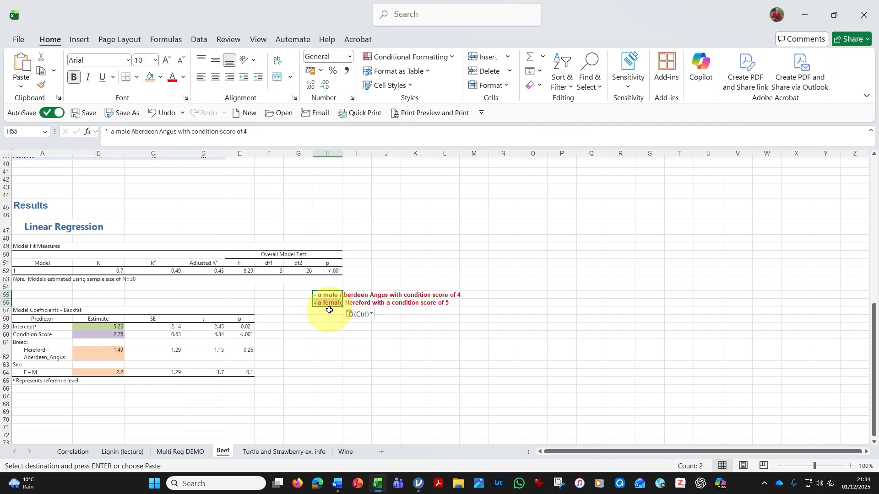
left_click(531, 344)
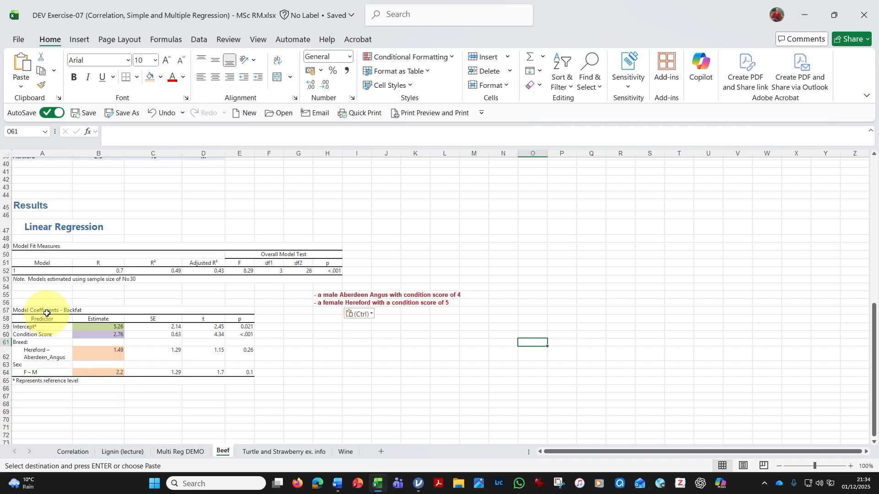
Enter the column heading A in I58 and label the two prediction tasks A and B in G55:G56
left_click(268, 404)
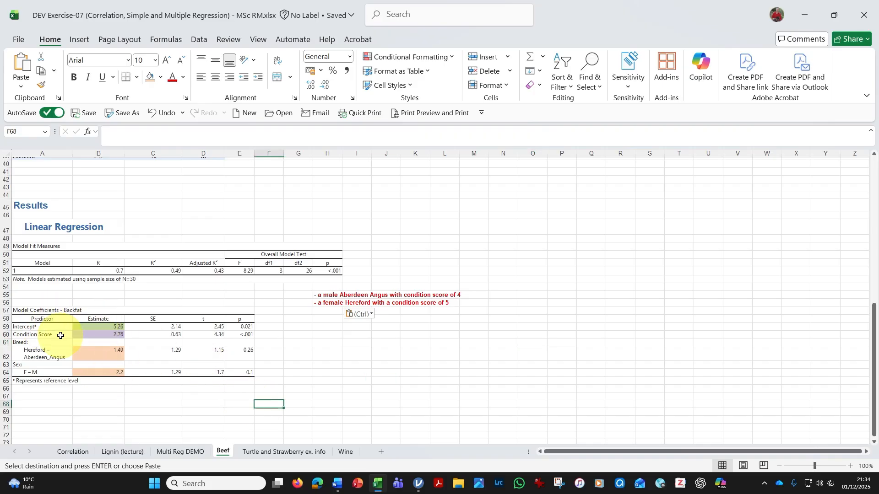
left_click(101, 327)
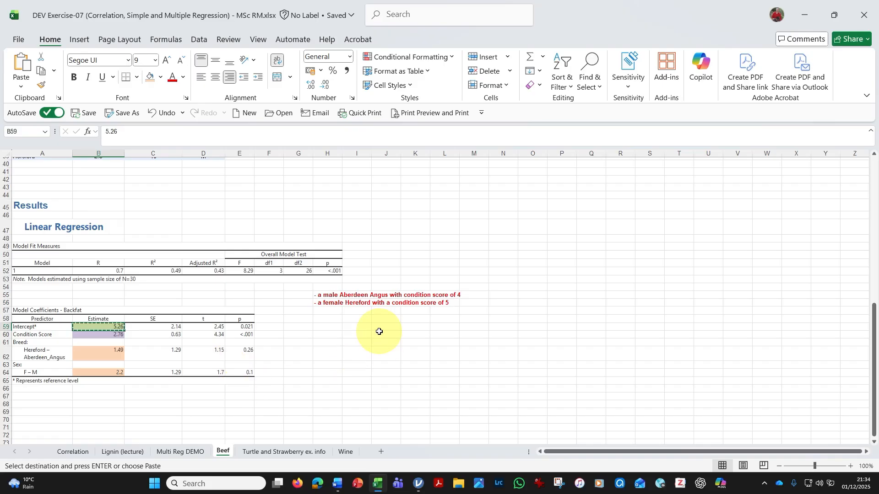
key("ctrl+c")
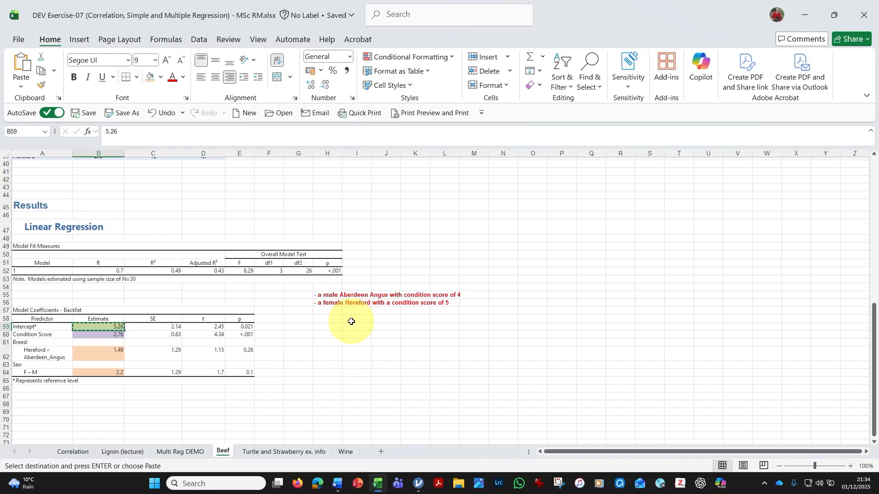
left_click(352, 322)
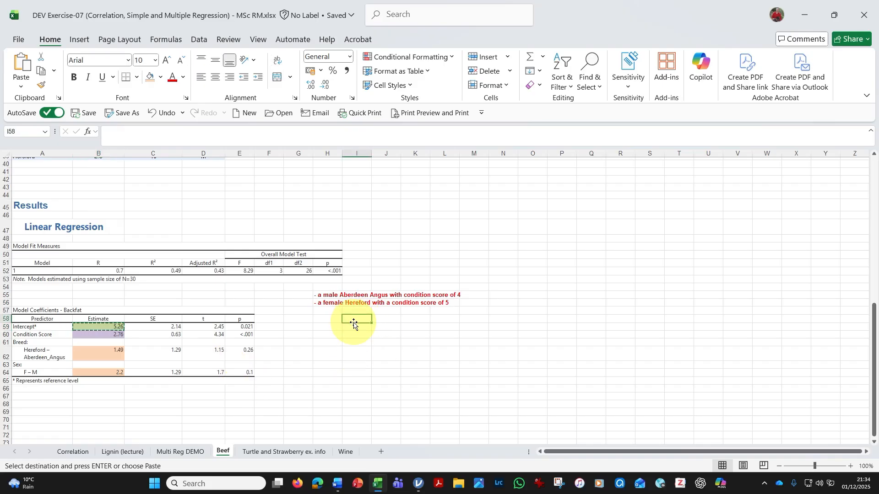
type("A")
left_click(298, 295)
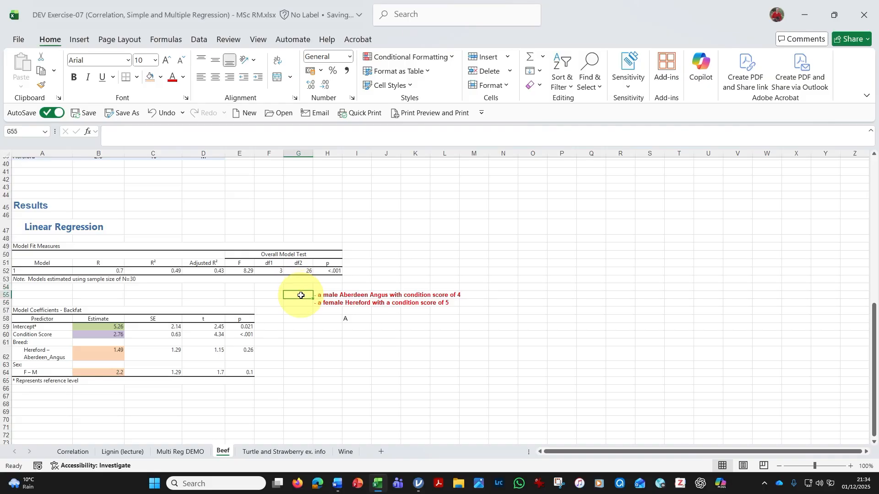
type("A")
key("Return")
type("B")
key("Return")
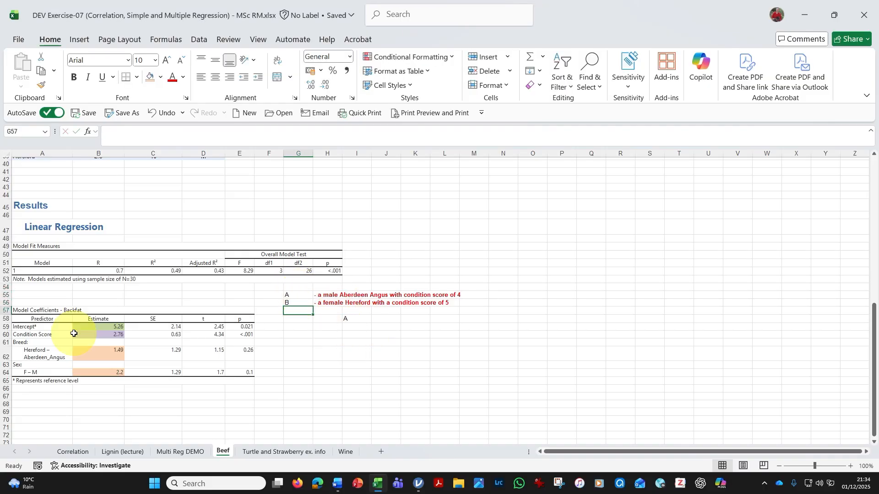
Copy the intercept estimate from B59 to I59 and label it Constant in H59
left_click(87, 326)
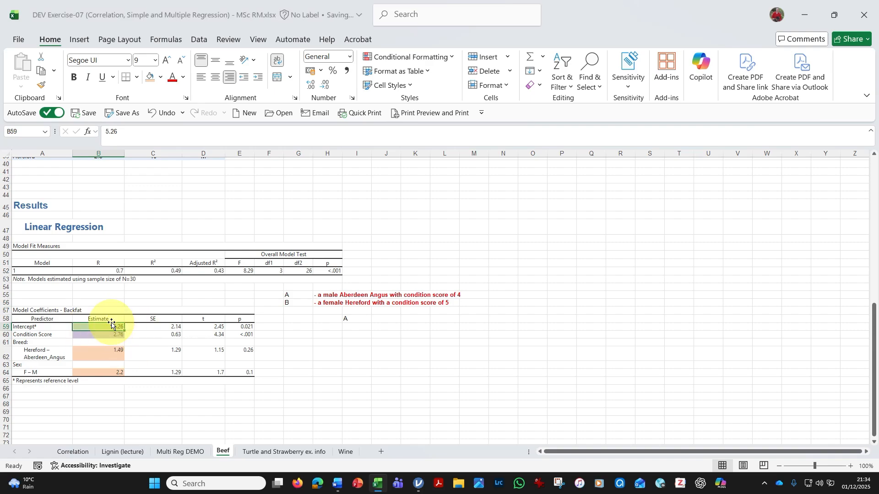
left_click(111, 324)
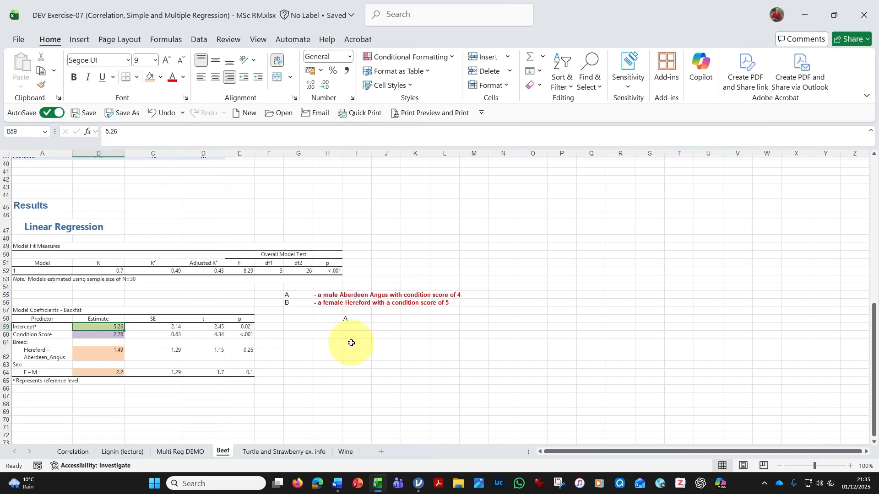
left_click(354, 329)
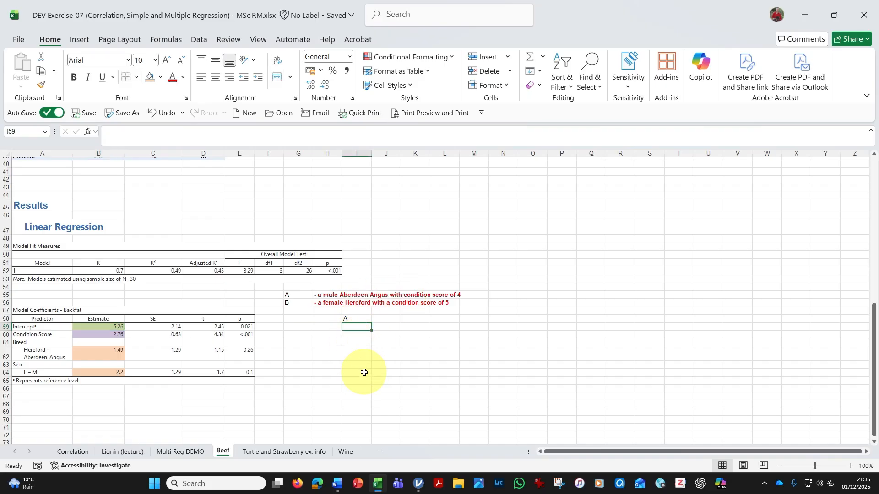
left_click(94, 327)
key("ctrl+c")
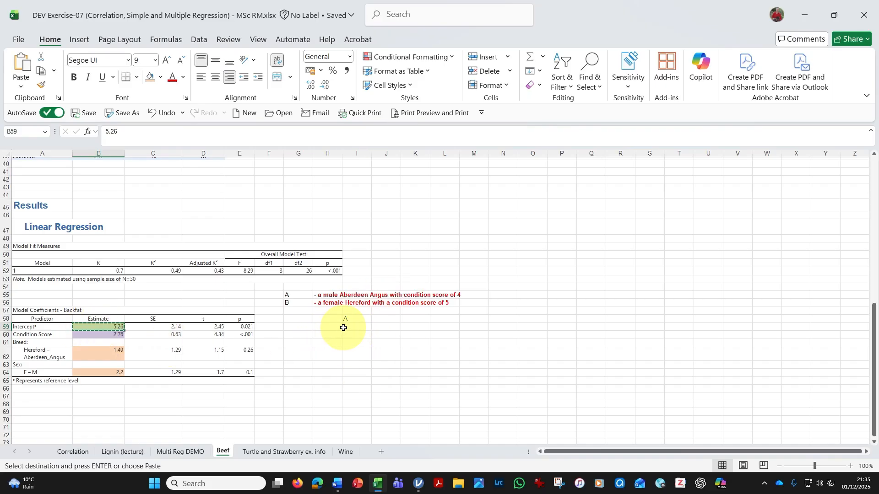
key("ctrl+v")
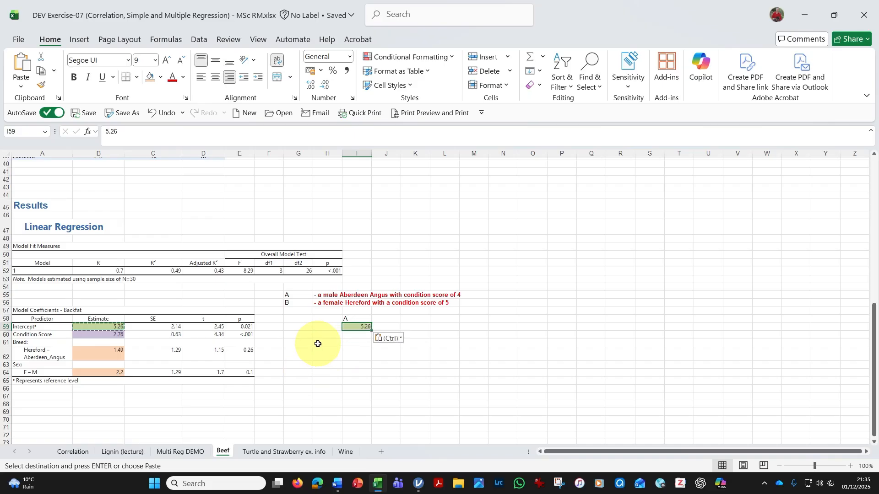
left_click(322, 327)
key("ctrl")
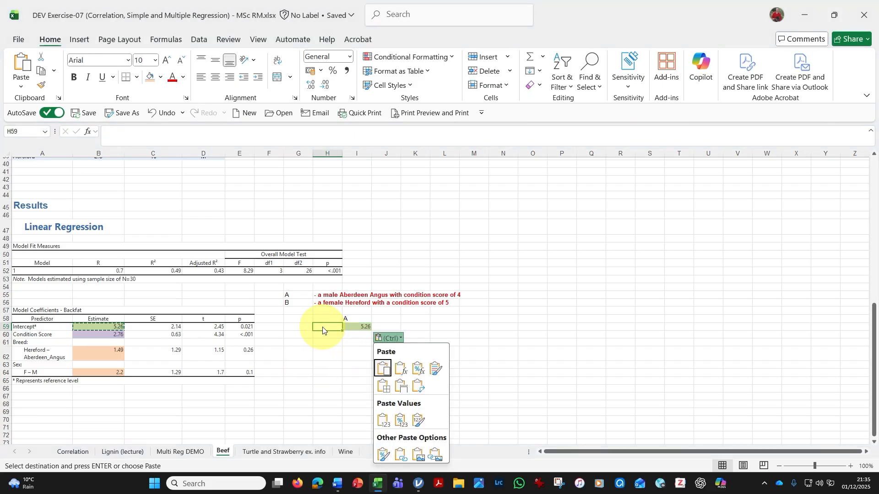
left_click(338, 327)
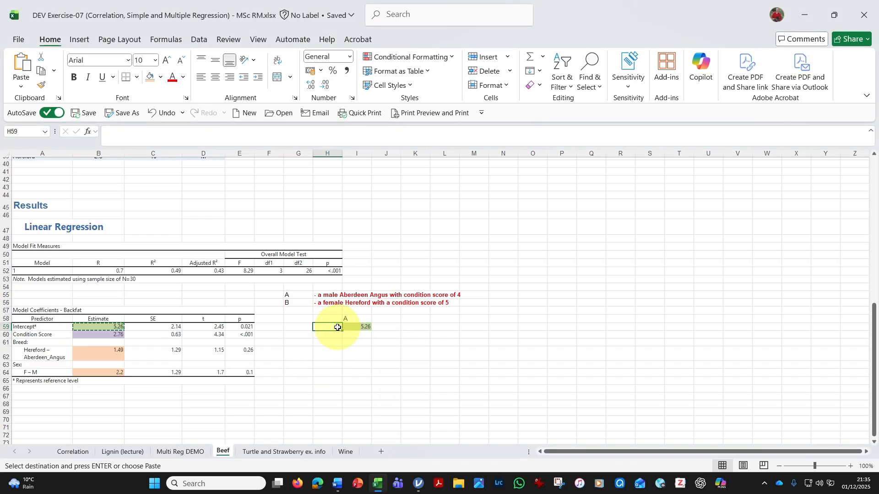
type("Constant")
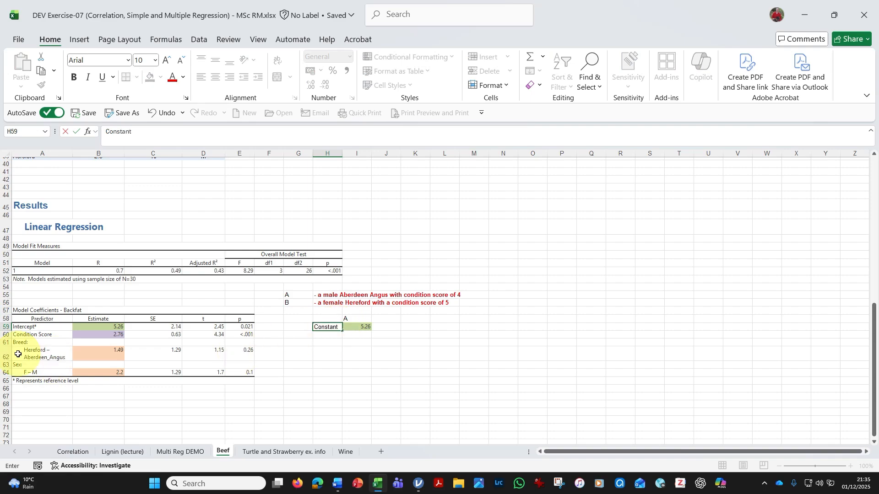
left_click(358, 380)
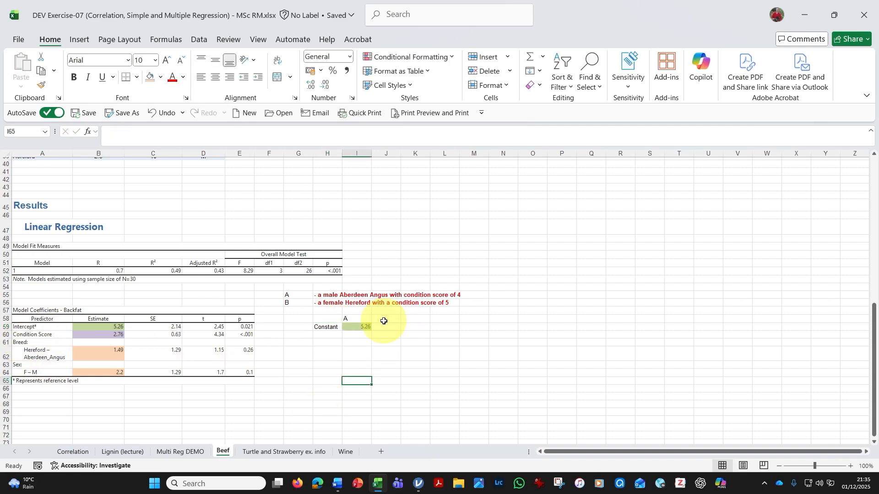
Enter the label ConditionScore in H60 and widen column H to fit it
left_click(329, 335)
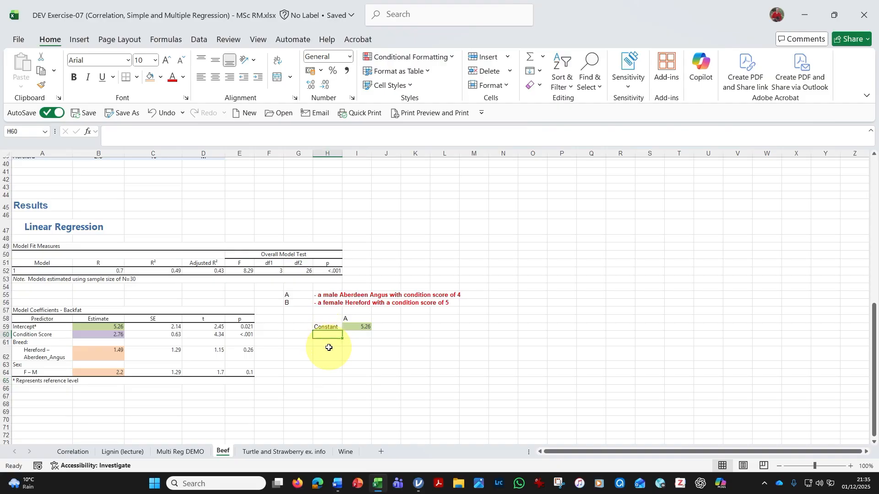
type("Constant")
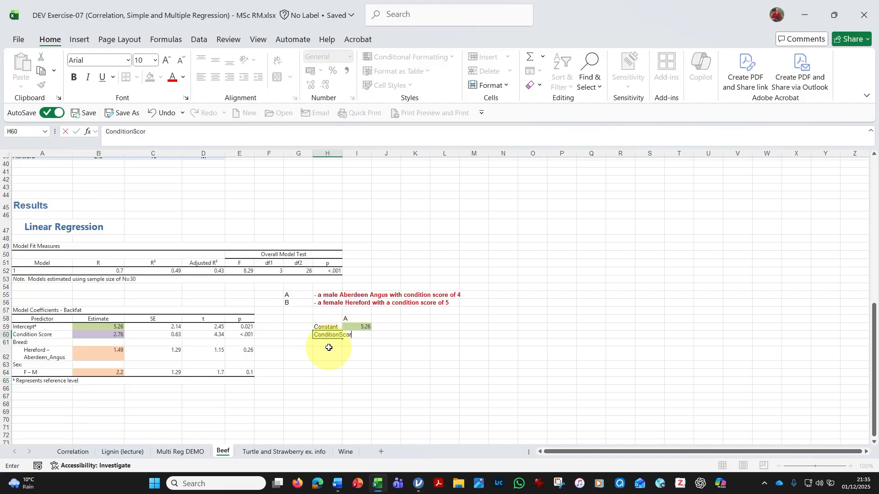
left_click_drag(343, 153, 371, 153)
left_click(502, 324)
left_click(326, 154)
left_click(440, 259)
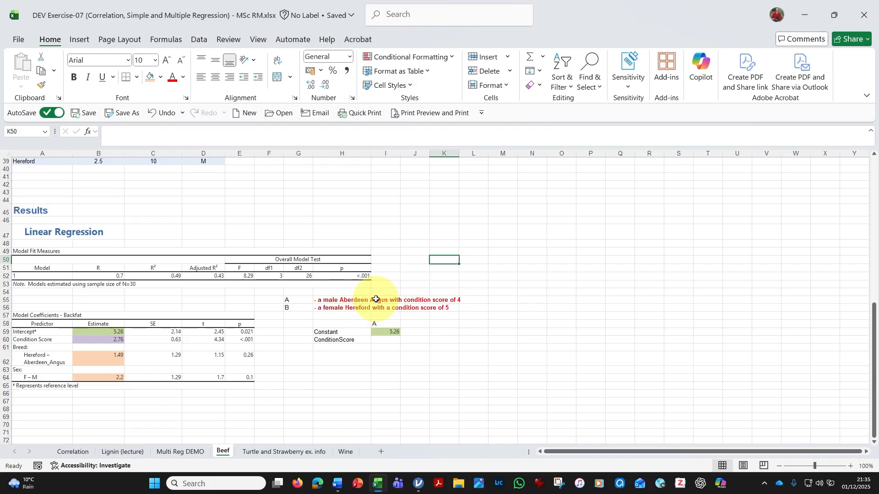
Calculate animal A's condition score term in I60 by multiplying the coefficient in B60 by 4
left_click(388, 341)
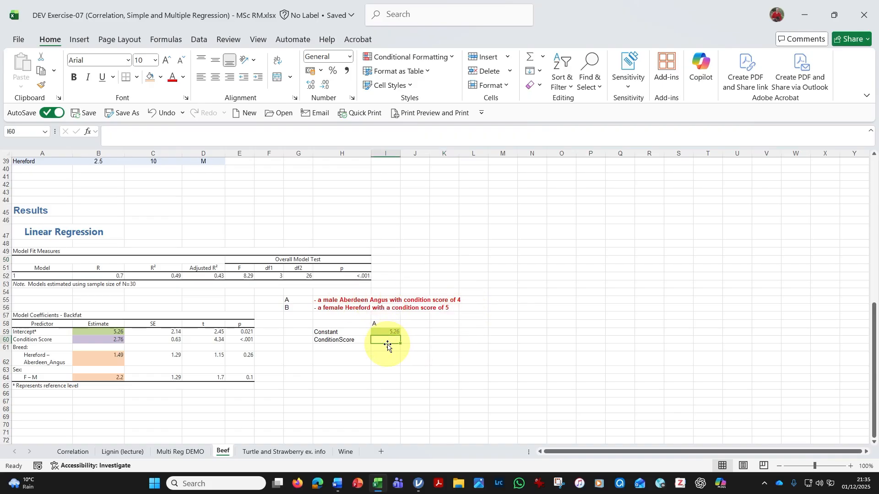
type("=")
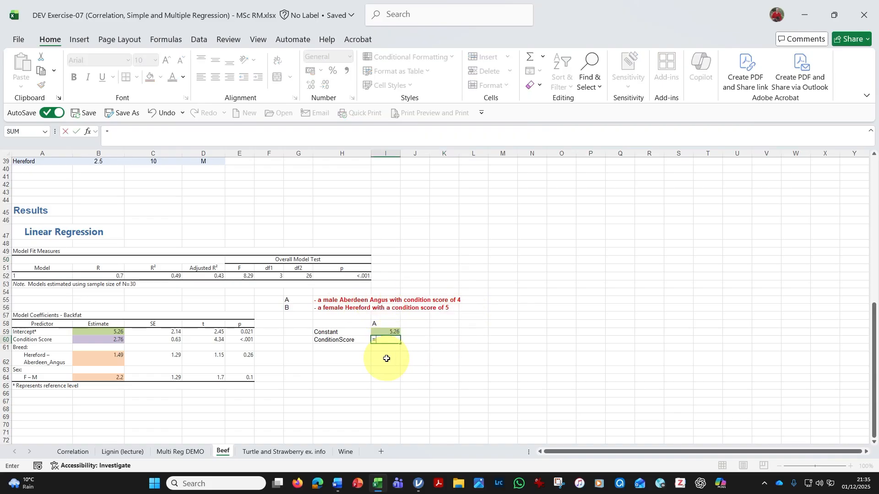
left_click(110, 341)
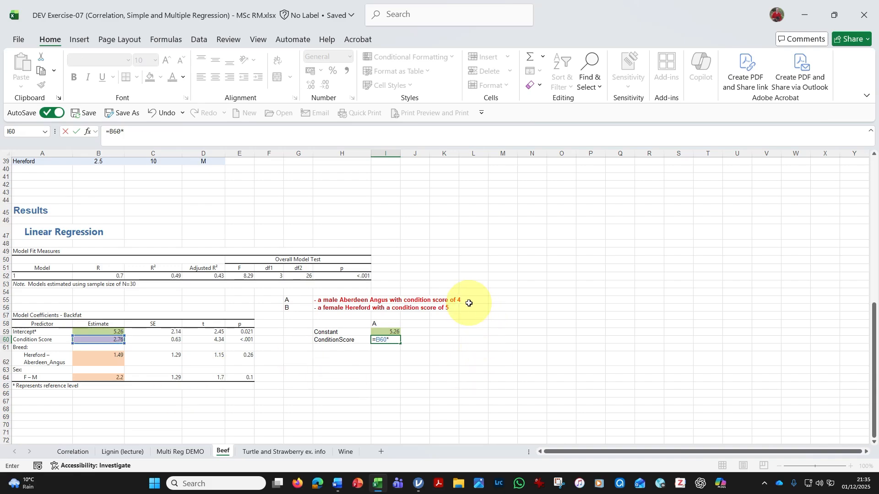
key("Return")
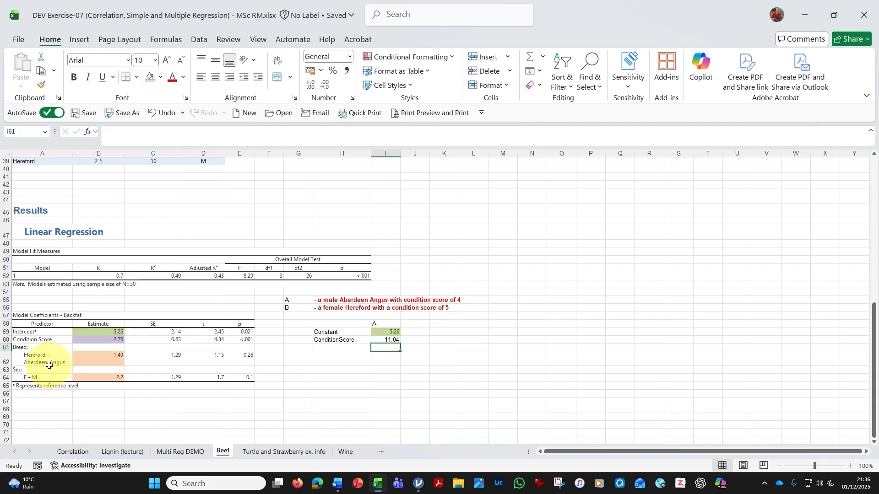
Add a Breed row in H61 with a value of 0 in I61 for animal A
left_click(335, 350)
type("Bre")
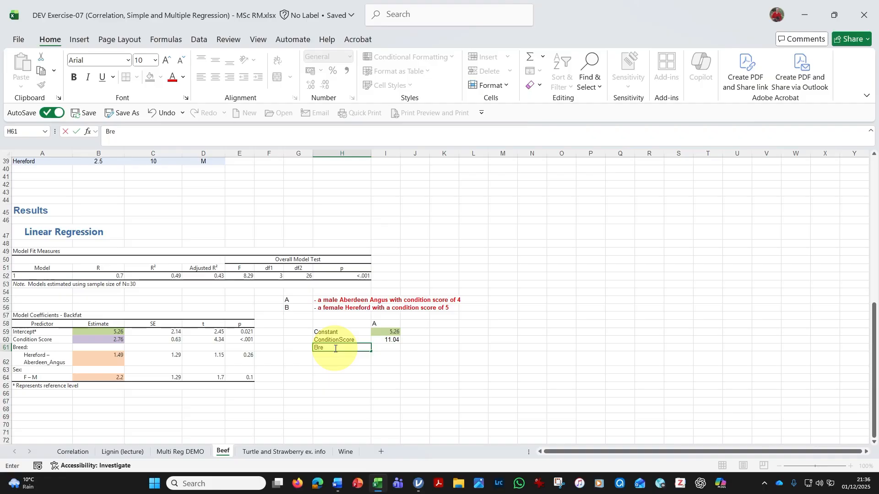
type("ed")
key("Tab")
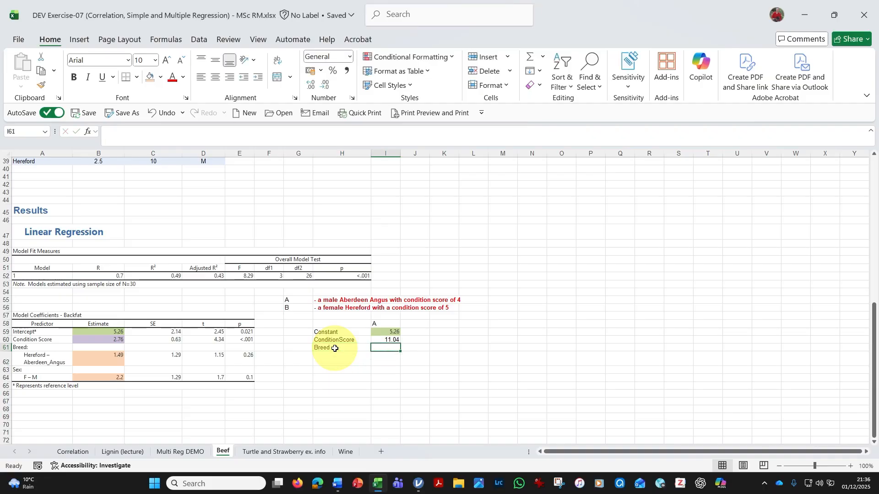
type("0")
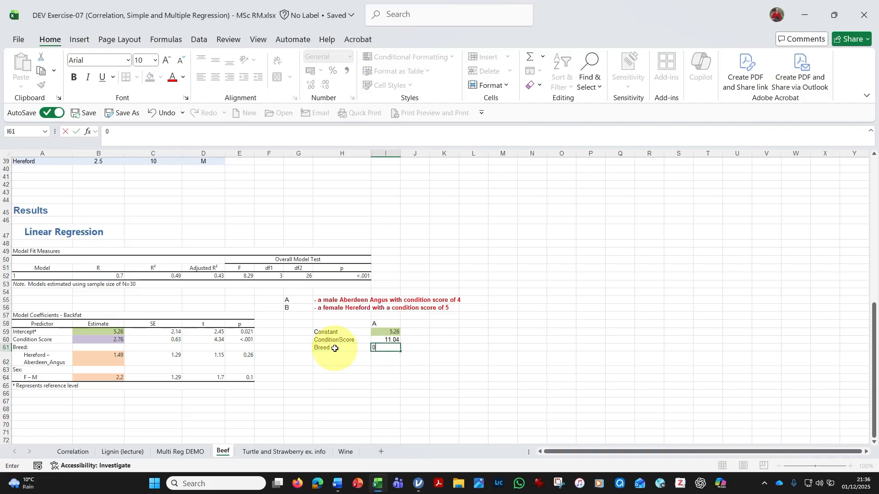
key("Return")
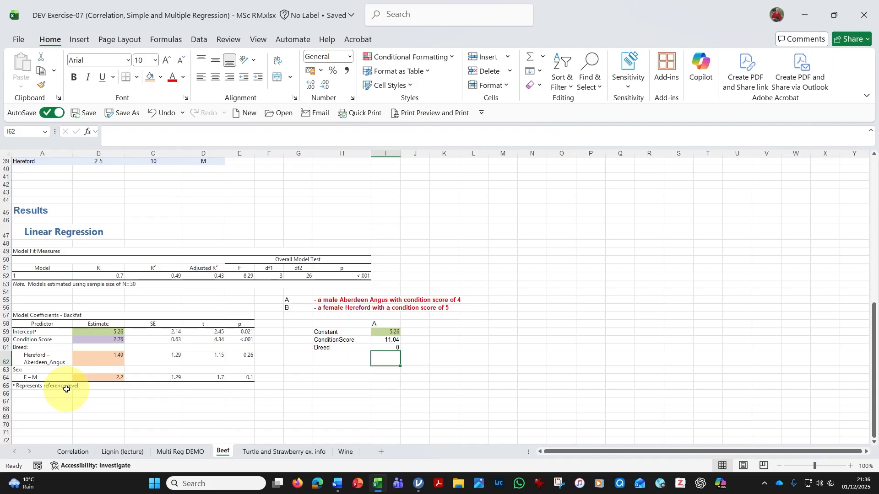
Check the sex coefficient in jamovi's regression results, return to Excel and add a Sex row in H62 with 0 in I62
left_click(418, 484)
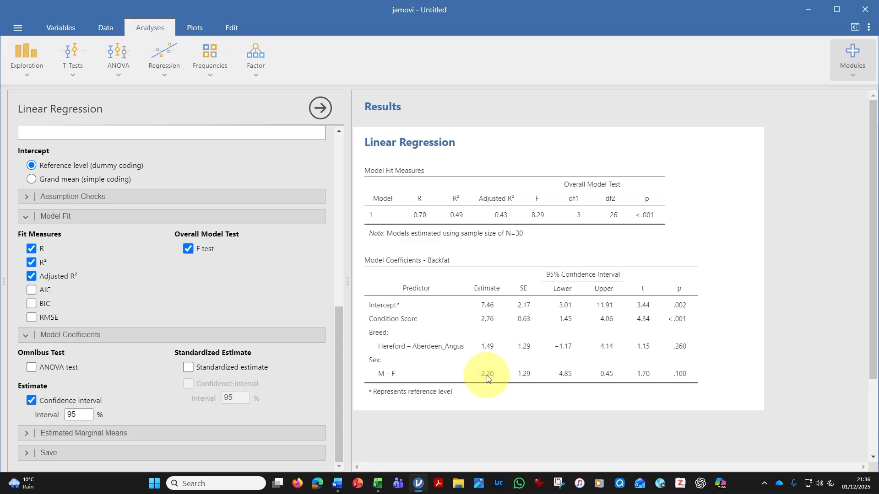
left_click(376, 484)
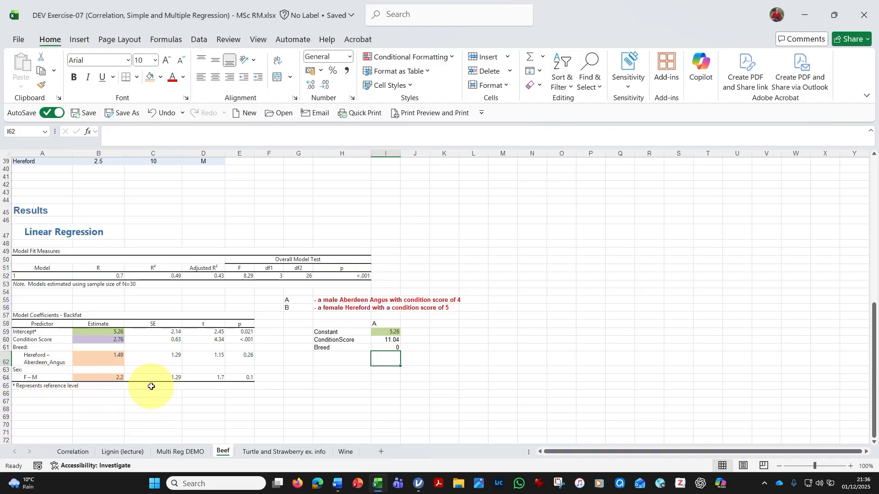
left_click(343, 359)
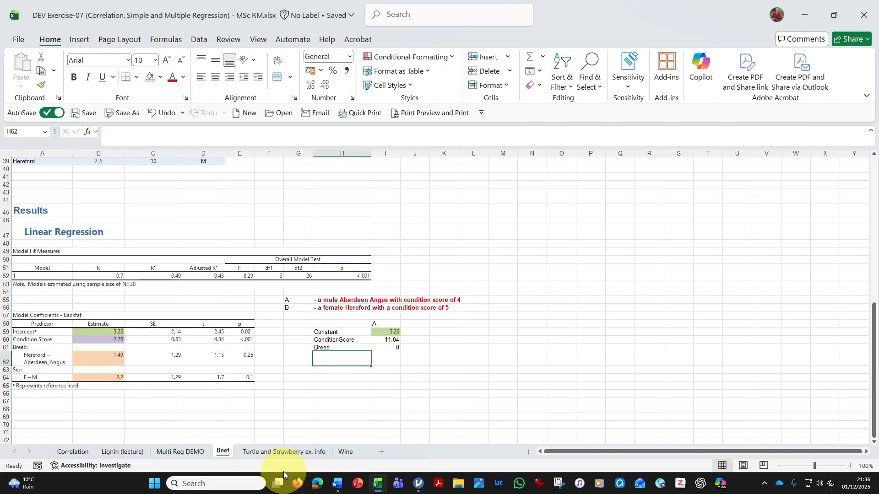
type("Sex")
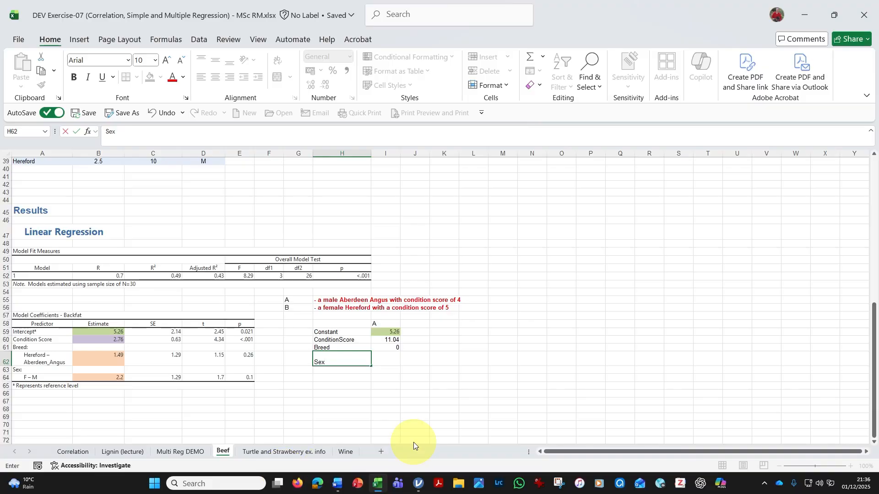
left_click(391, 359)
type("0")
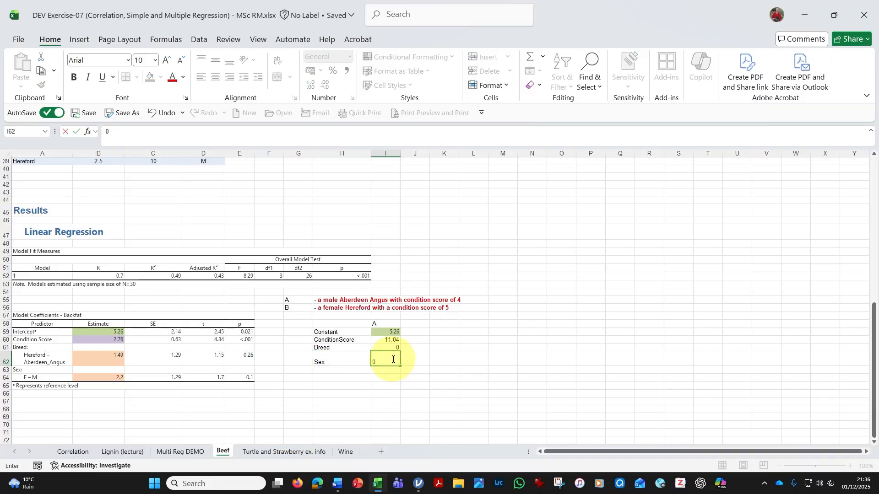
left_click(403, 386)
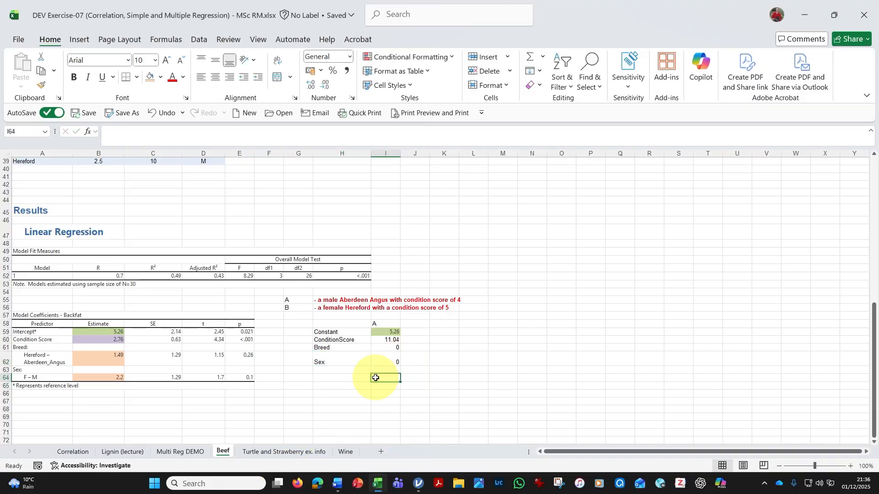
Enter the label Predicted backfat in H64 and sum I59:I63 in I64 for animal A
left_click(325, 379)
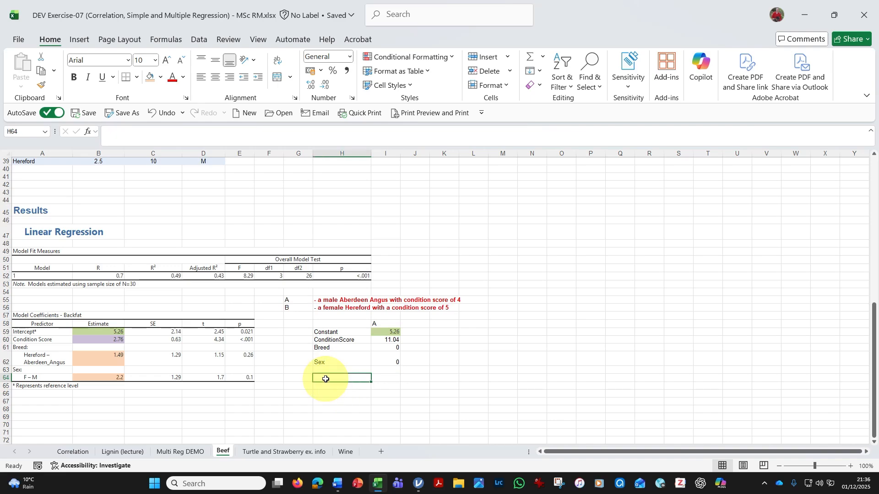
type("Predicted backfat")
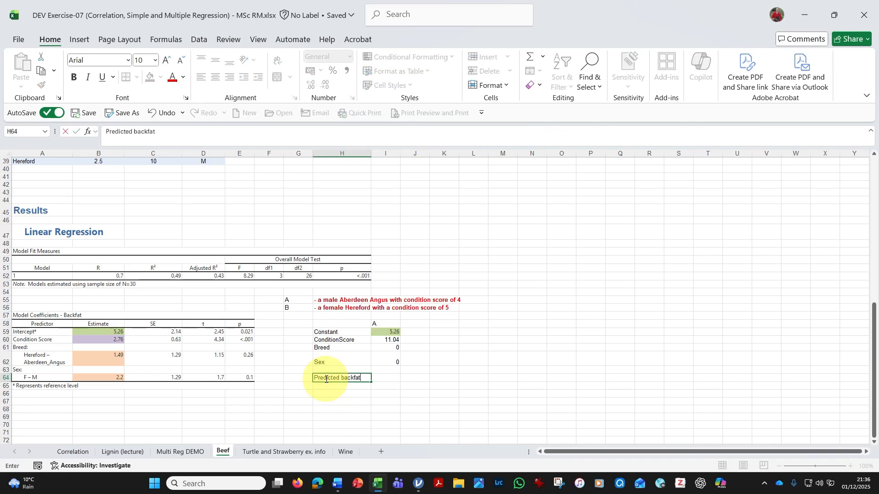
left_click(388, 377)
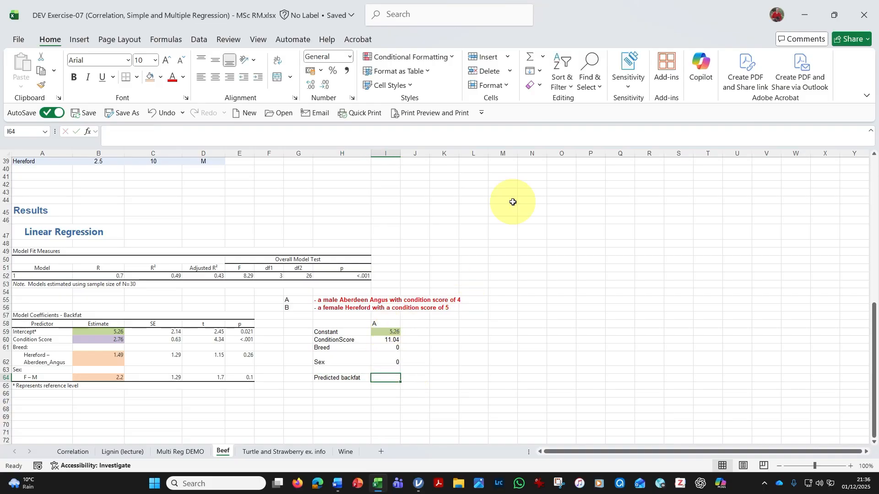
left_click(532, 56)
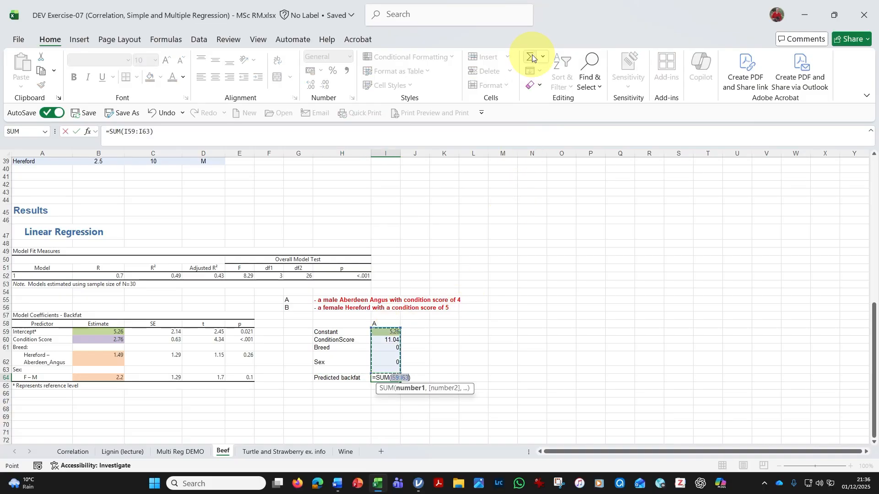
key("Return")
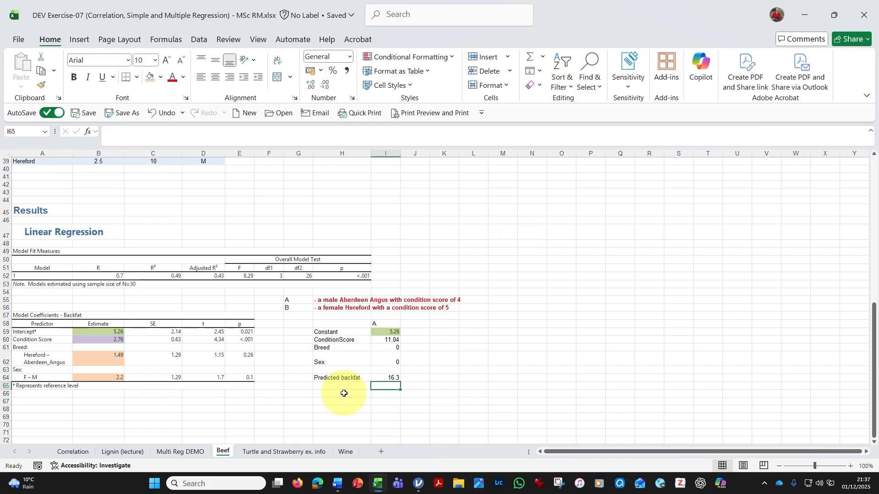
Shade the predicted backfat row H64:J64 with a light red fill
left_click_drag(342, 378, 405, 378)
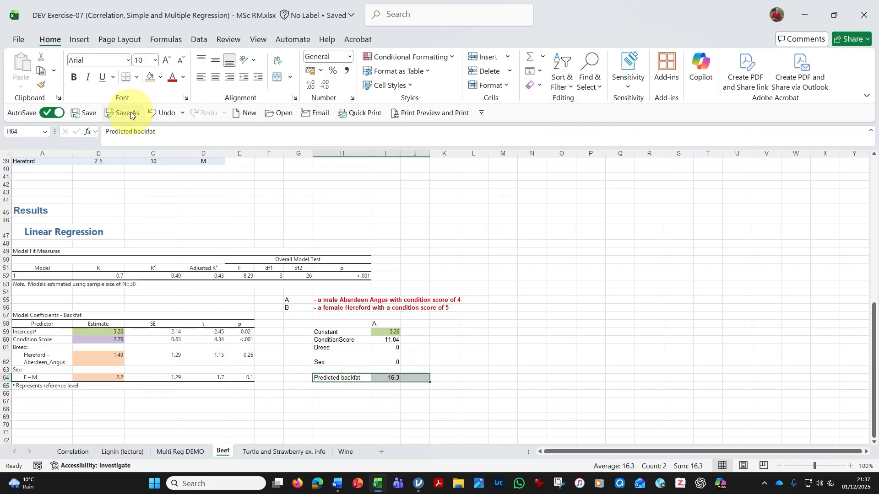
left_click(161, 78)
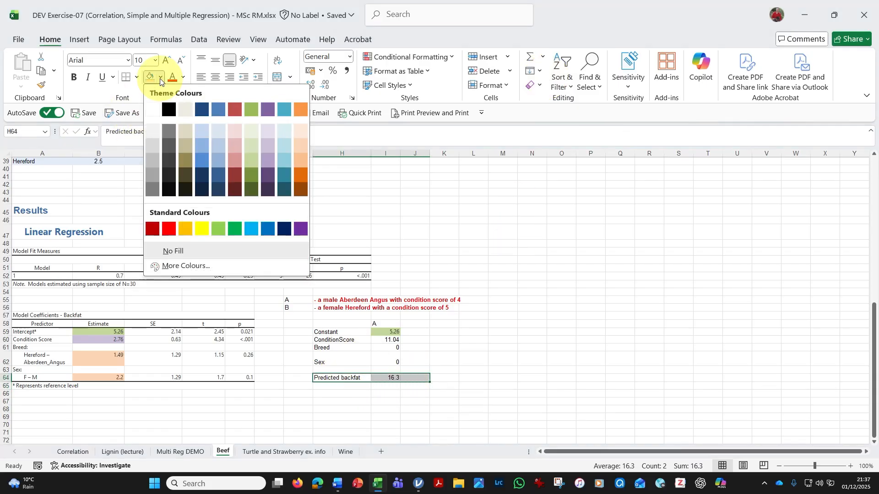
left_click(238, 135)
left_click(469, 407)
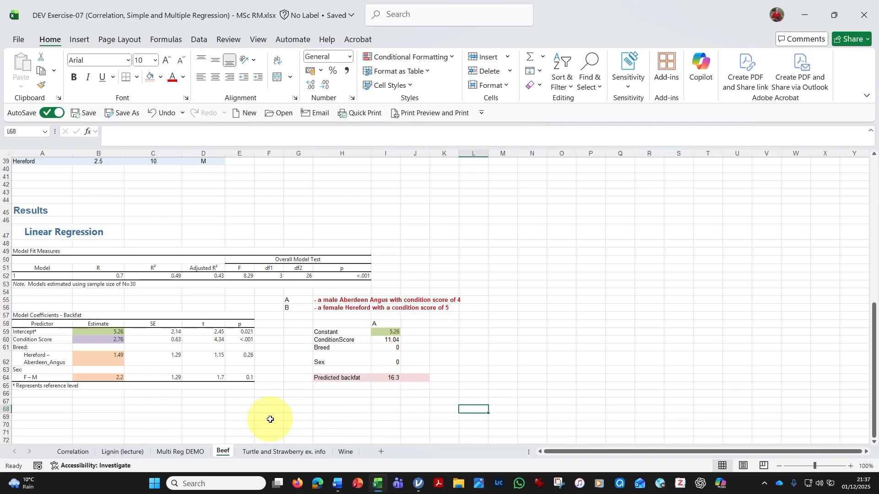
Add the column heading B in J58 and copy the constant from I59 into J59
left_click(425, 328)
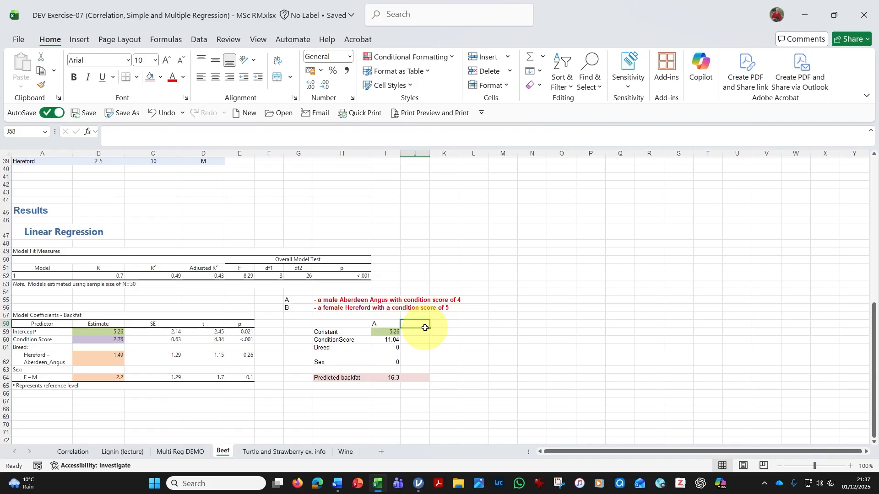
type("B")
left_click(522, 379)
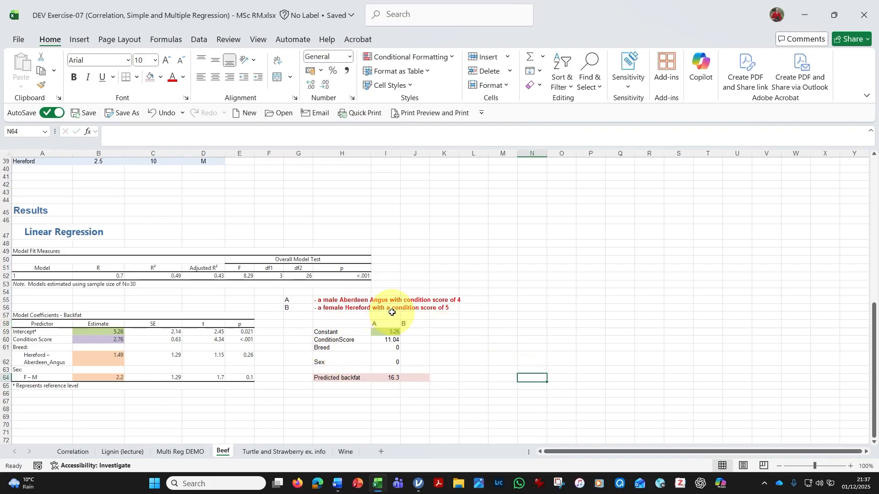
left_click(394, 333)
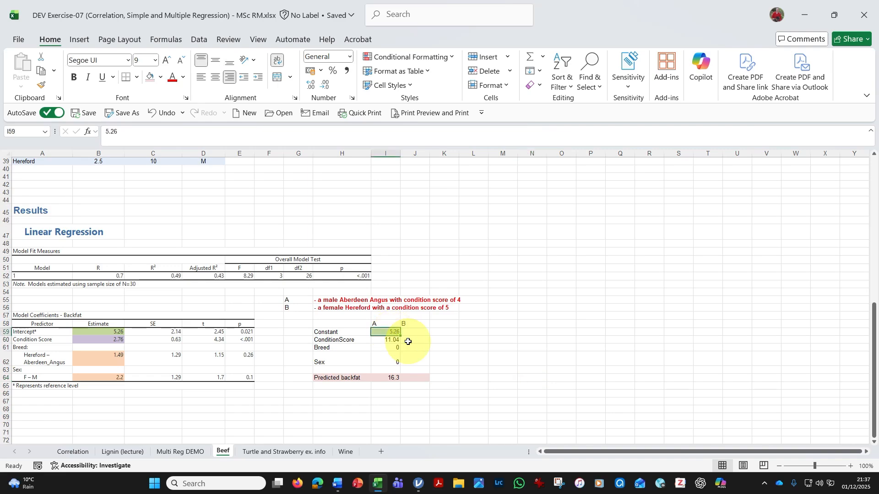
left_click_drag(402, 337, 426, 334)
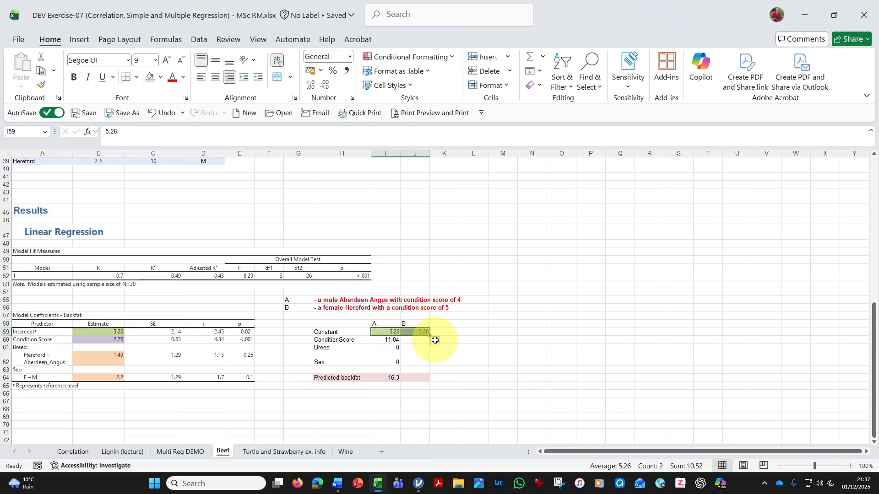
left_click(545, 363)
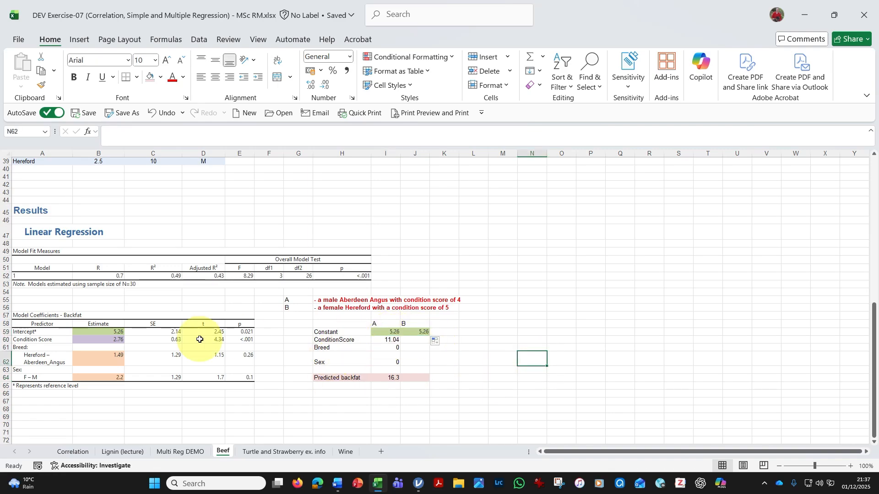
Calculate animal B's condition score term in J60 with the formula =B60*5
left_click(417, 341)
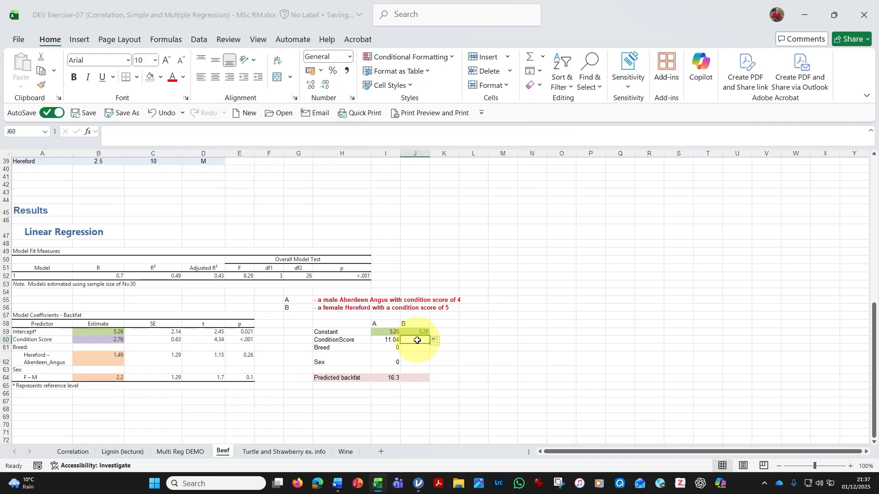
type("=")
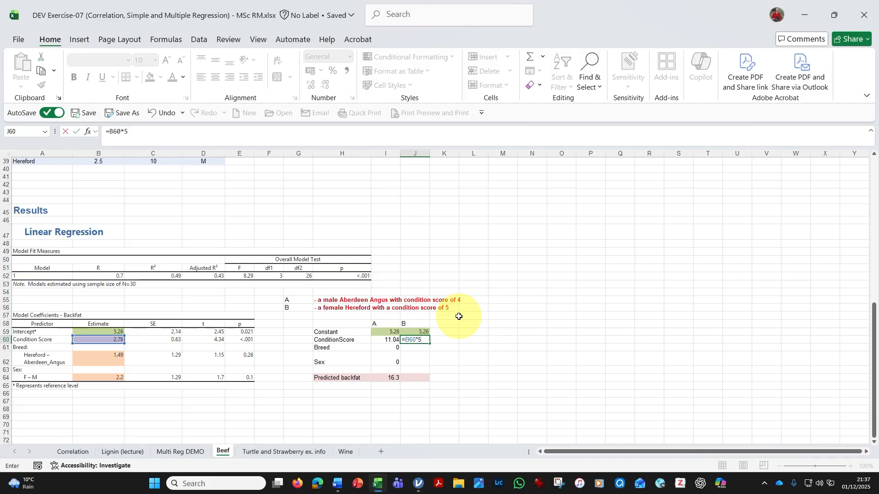
key("Return")
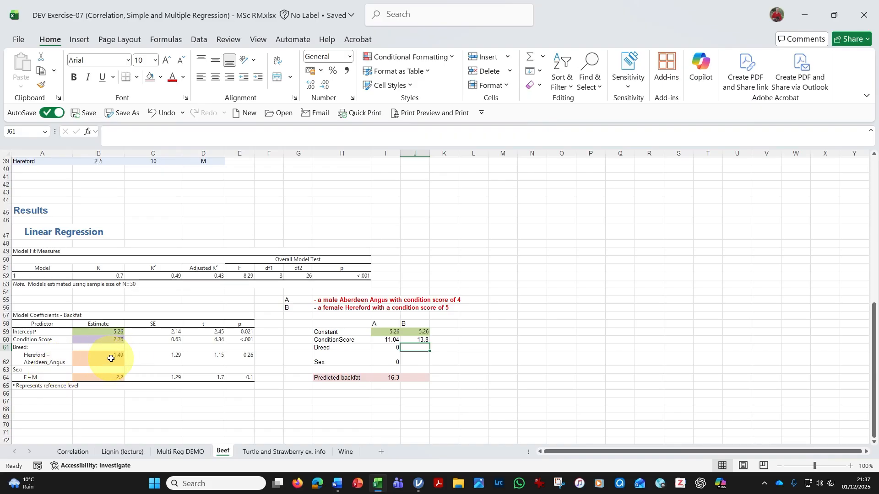
Enter animal B's breed effect of 1.49 in J61 and sex effect of 2.2 in J62
type("1.49")
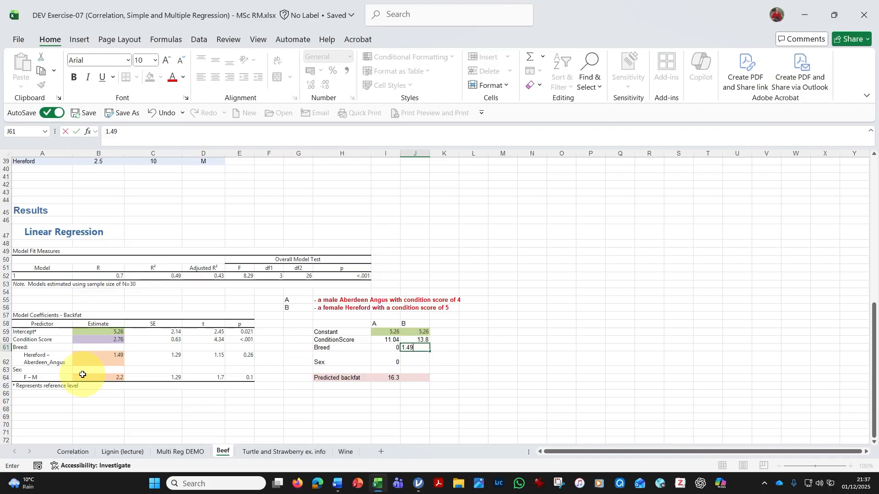
left_click(420, 361)
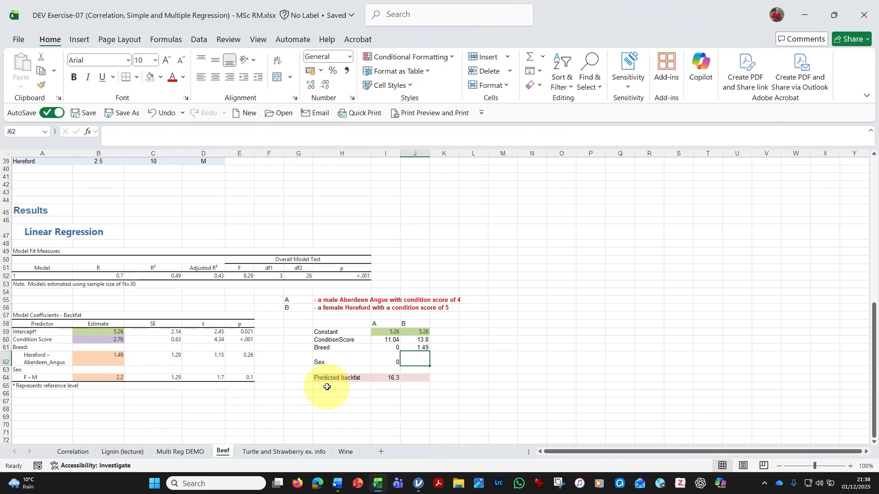
type(".")
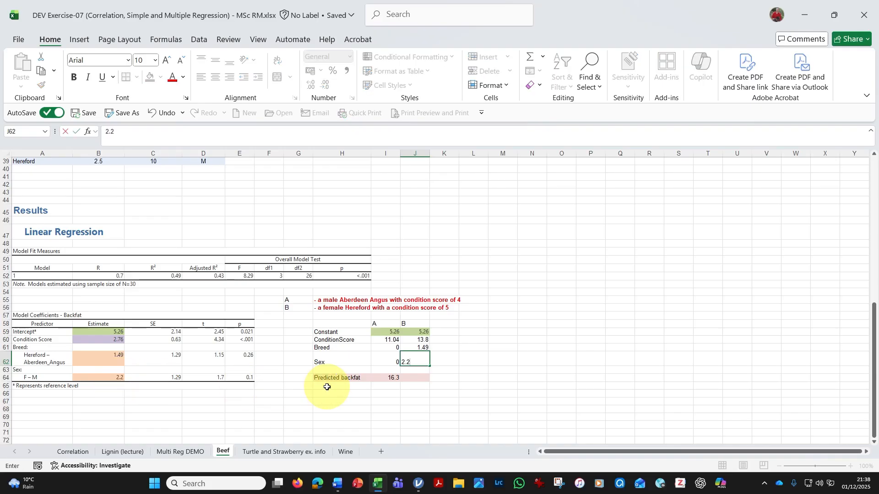
type("2")
key("Return")
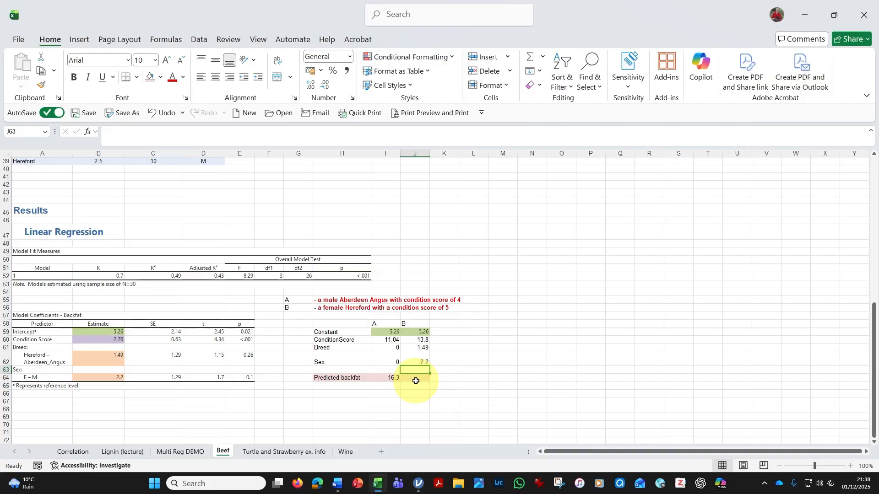
Copy the predicted backfat sum formula from I64 into J64 for animal B
left_click(416, 381)
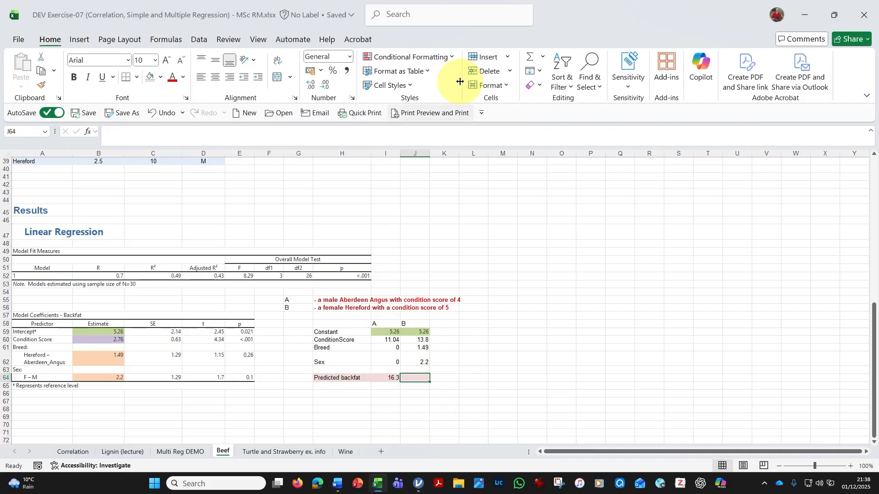
left_click(381, 377)
left_click_drag(401, 382, 425, 385)
left_click(411, 403)
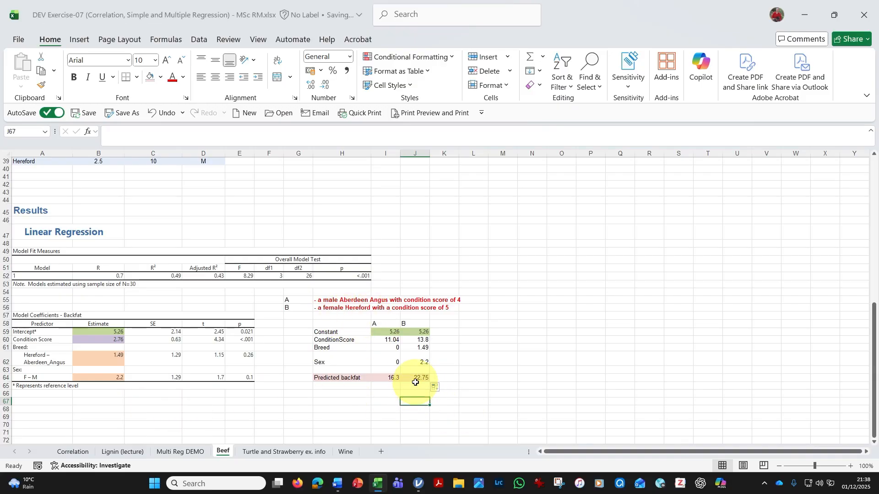
Write the regression equation "Backfat = 5.26 + 2.76 Condition Score + Breed + Sex" in L59
left_click(468, 378)
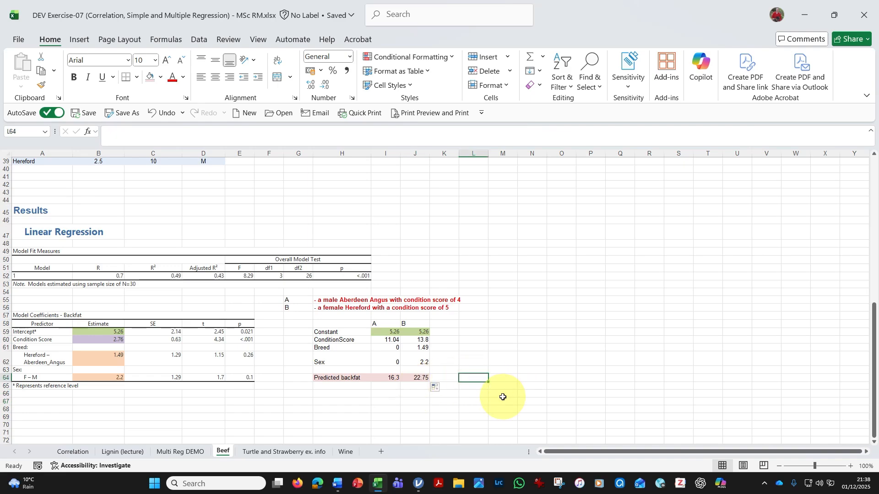
left_click(478, 333)
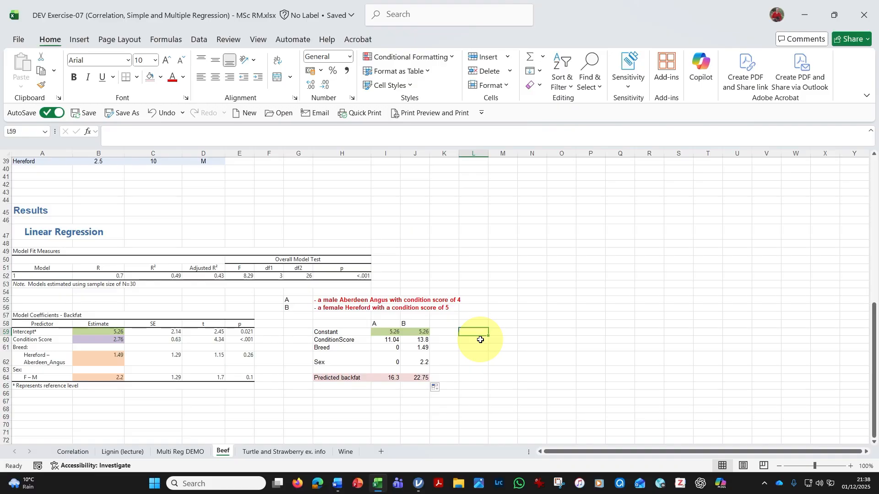
type("Y")
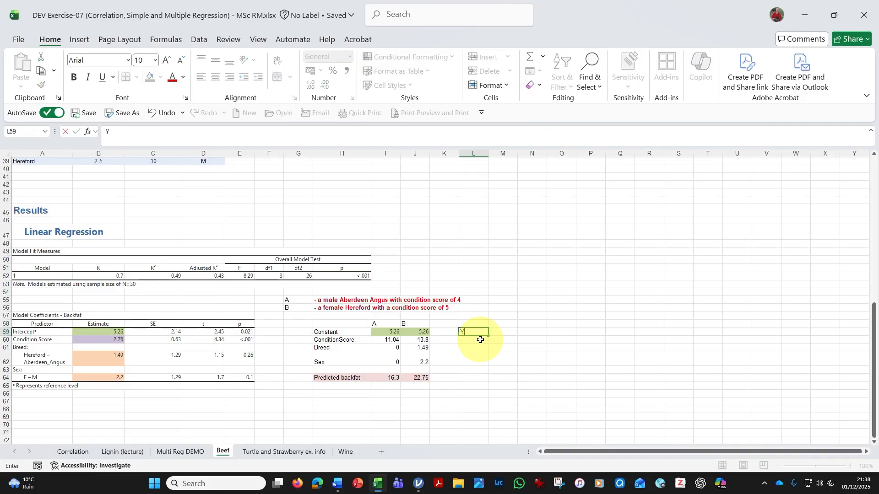
key("BackSpace")
type("V")
key("BackSpace")
type("Backfat")
type("= 5.26 + 2.76")
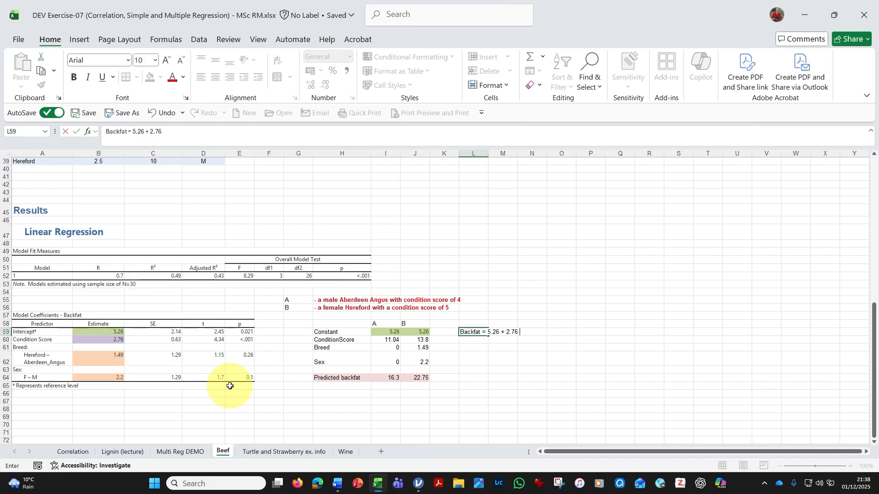
type("Condition Score + B")
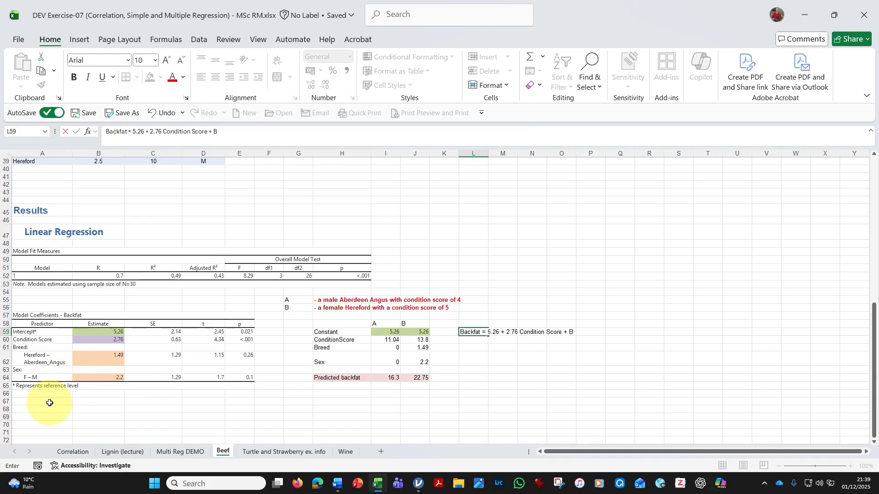
type("reed")
type("+ Sex")
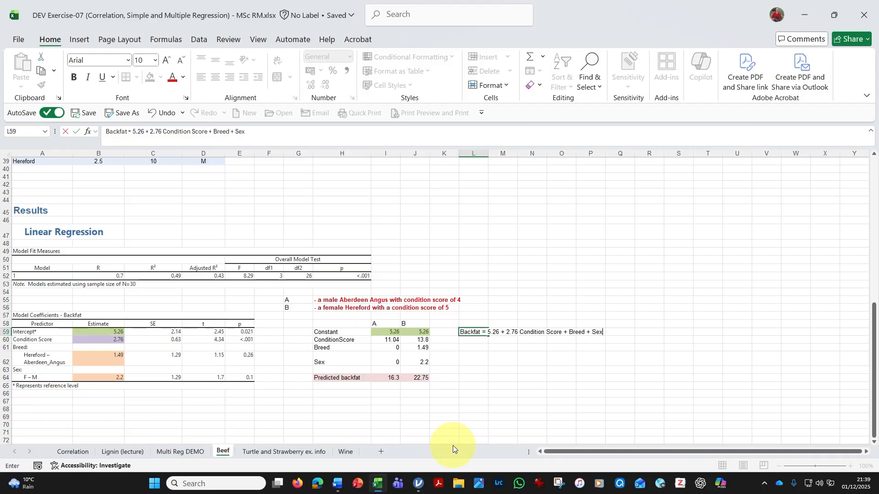
left_click(478, 402)
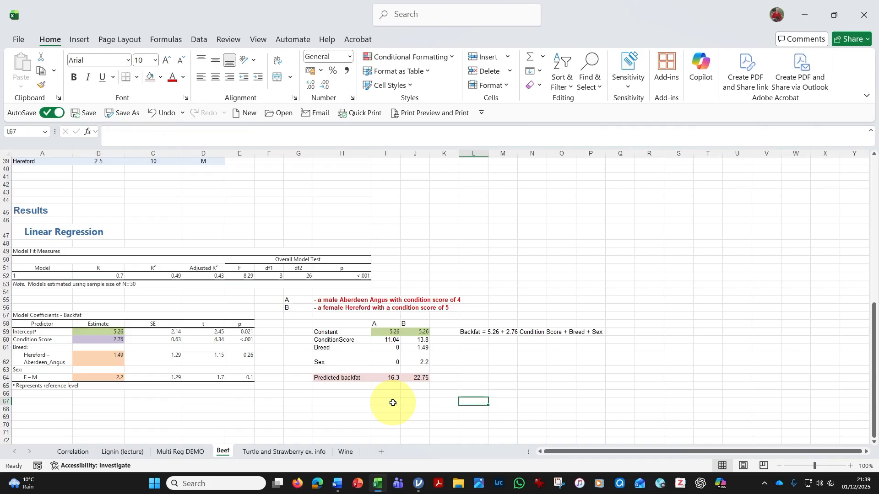
Review the predicted backfat row, and examine the Aberdeen Angus condition scores in B10:B24 to evaluate the prediction for animal A
left_click(327, 378)
left_click_drag(327, 378, 424, 377)
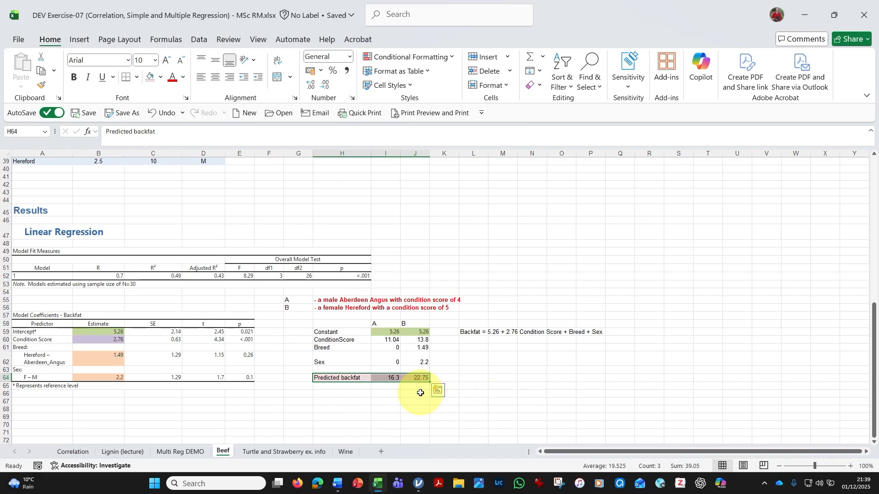
scroll(393, 325, "up", 6)
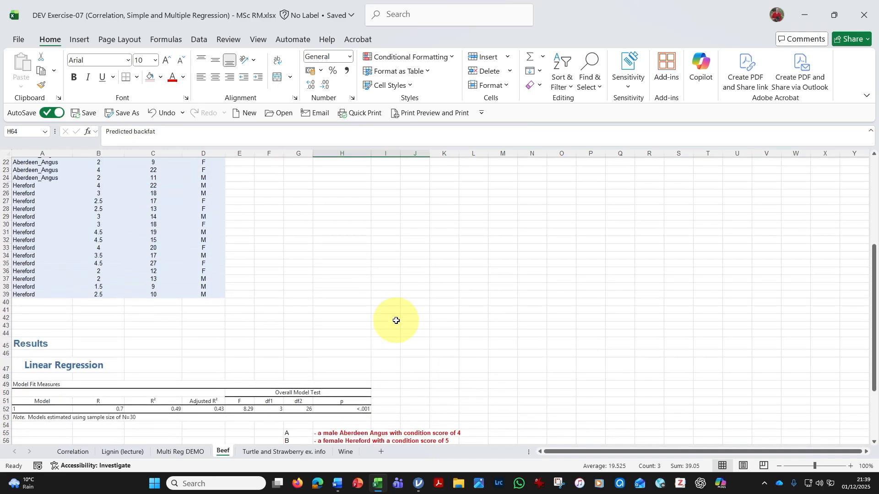
scroll(394, 319, "up", 7)
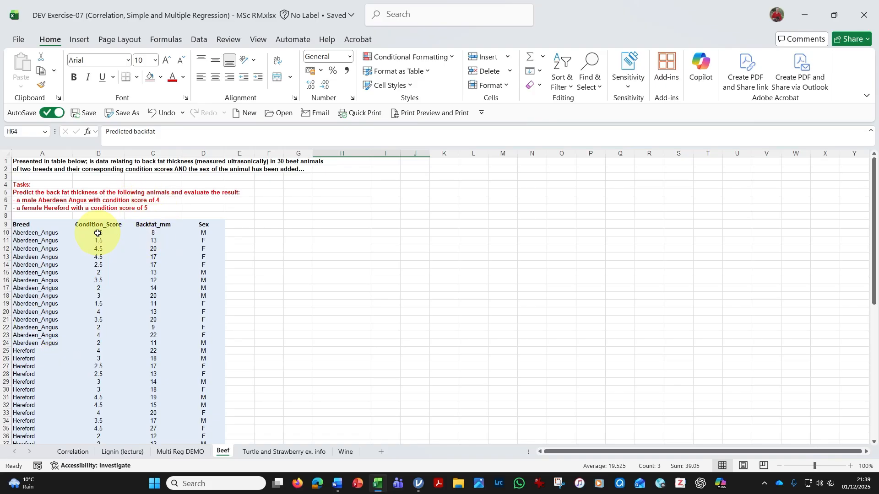
left_click(105, 342)
left_click(100, 303)
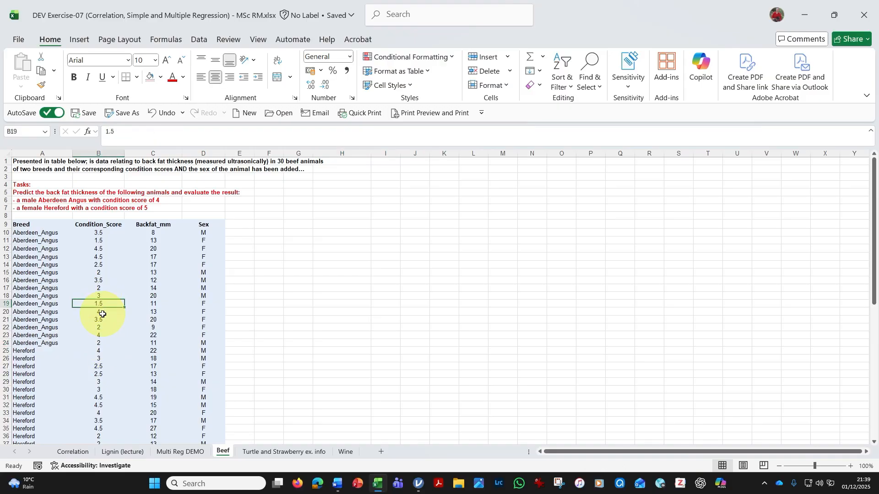
left_click(102, 315)
left_click(109, 256)
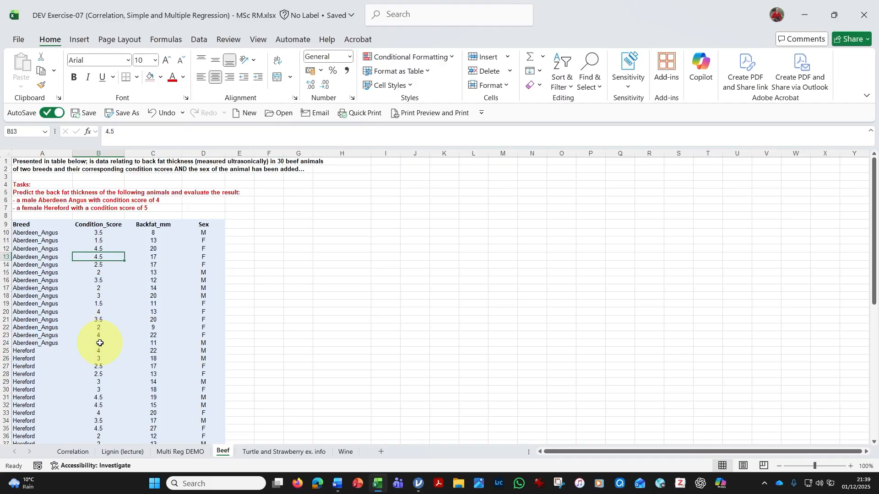
left_click_drag(99, 344, 92, 231)
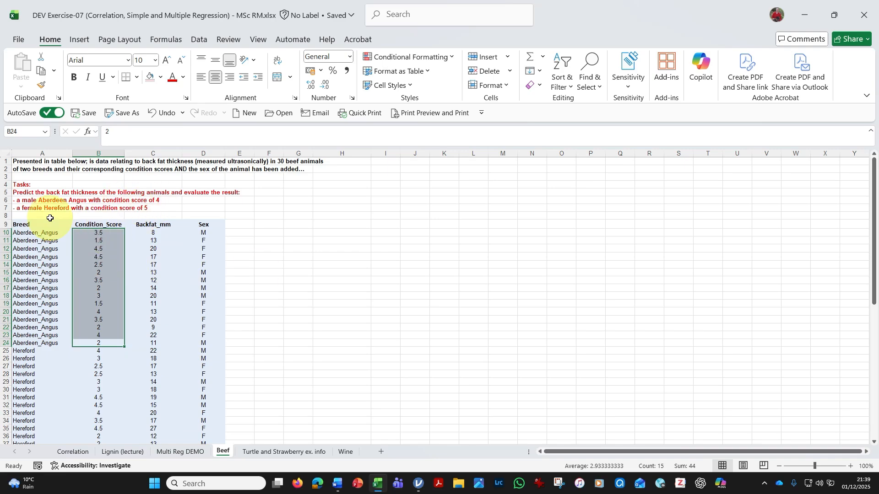
Examine the Hereford rows' condition scores and sexes in rows 25 to 39 to evaluate the prediction for the female Hereford with score 5
scroll(74, 270, "down", 2)
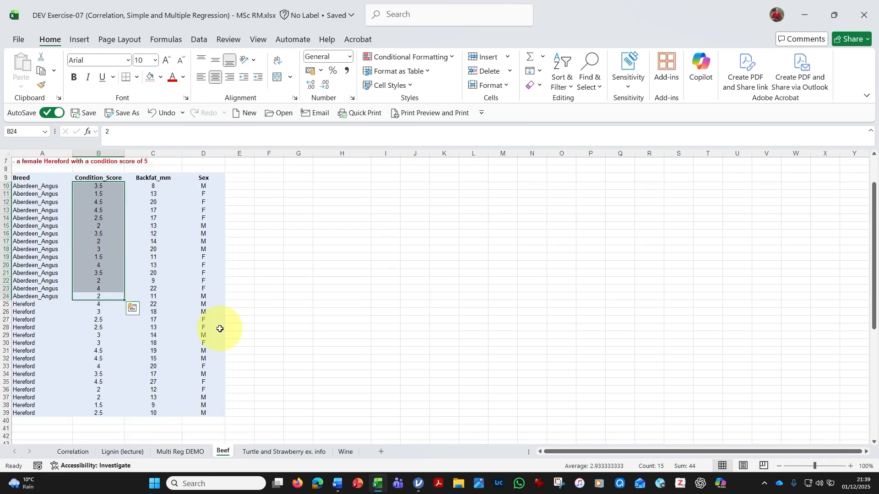
scroll(222, 328, "up", 1)
scroll(197, 362, "up", 1)
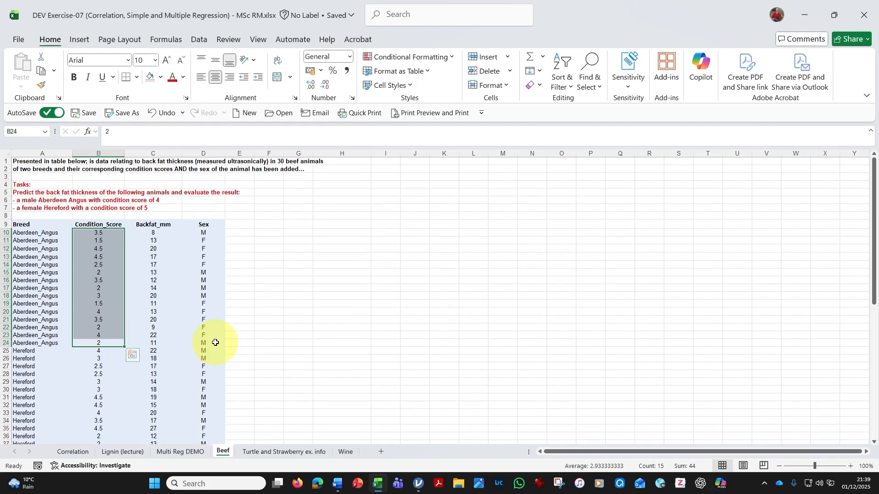
left_click(206, 369)
left_click(207, 373)
scroll(238, 371, "down", 1)
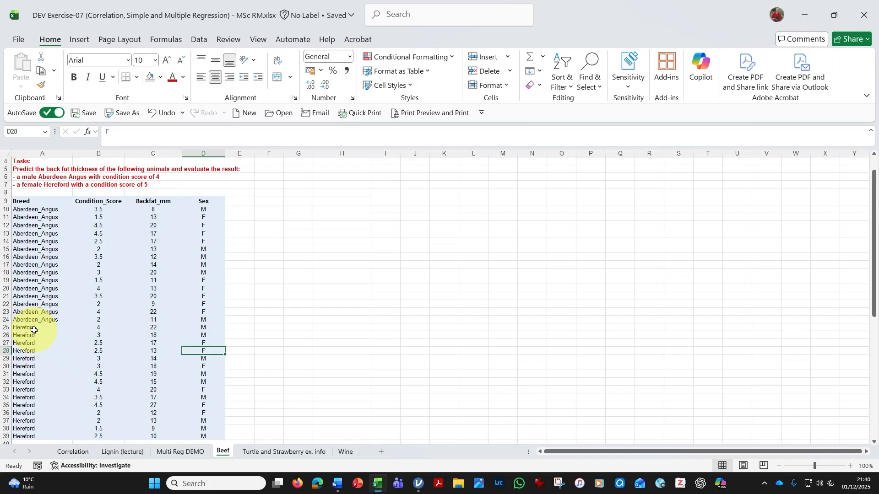
left_click_drag(31, 328, 107, 436)
left_click(98, 429)
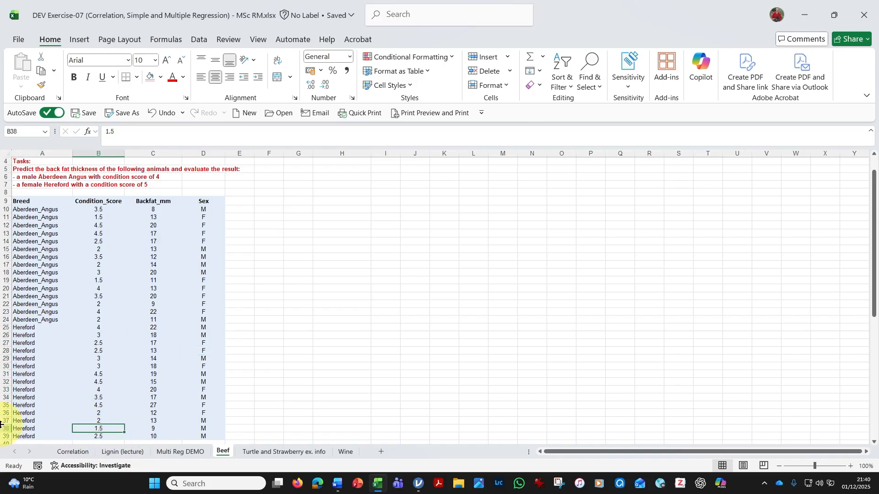
left_click(100, 382)
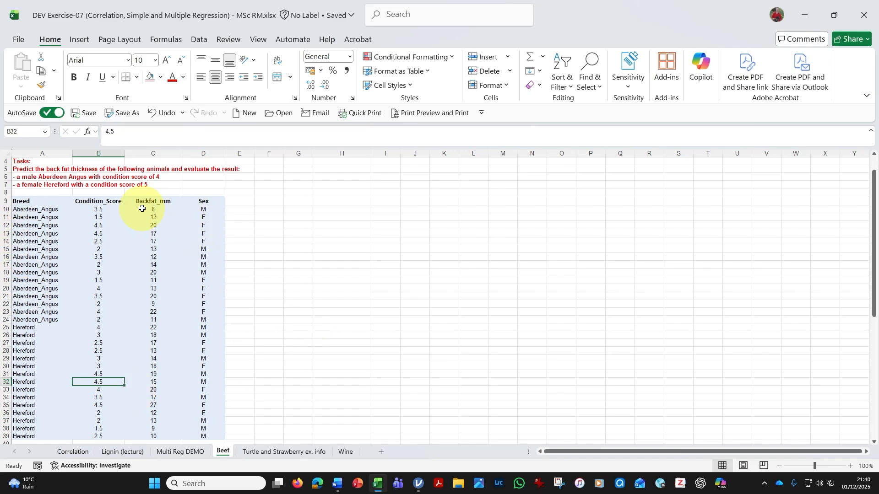
Review the Condition_Score, Backfat_mm and Sex variables of the data table, and the regression coefficients and predicted backfat below it
left_click(92, 202)
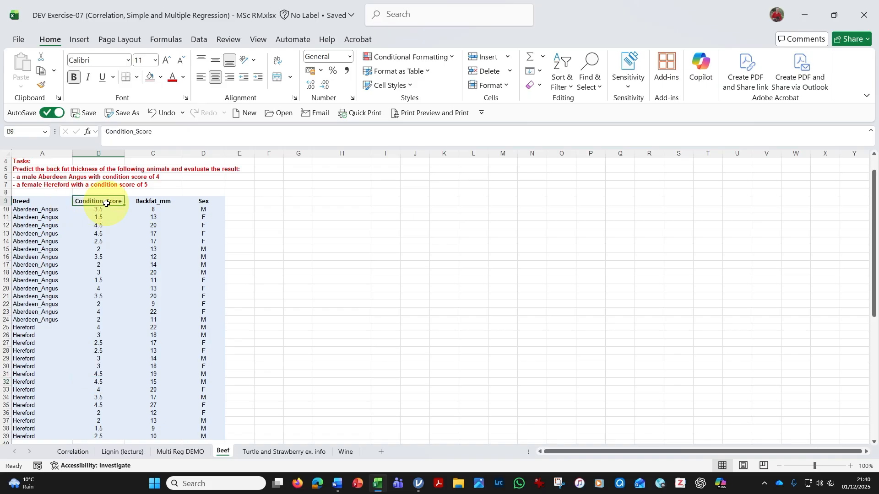
left_click(153, 202)
left_click(201, 201)
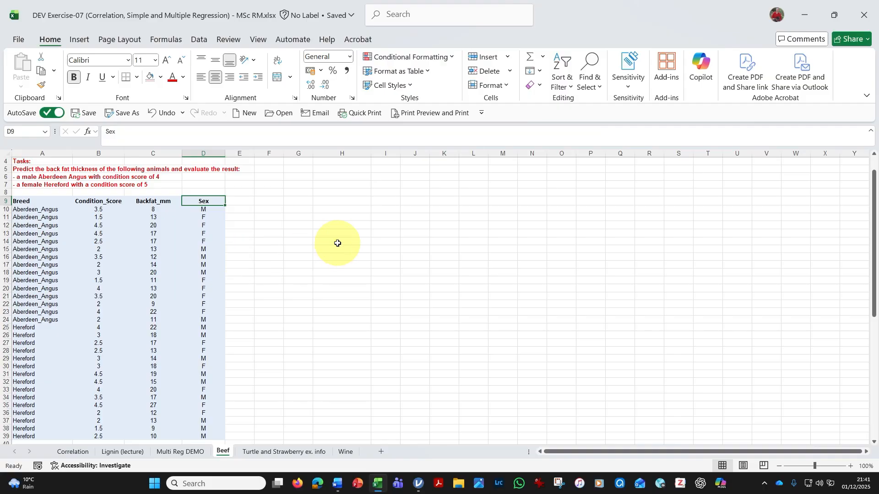
scroll(339, 238, "down", 11)
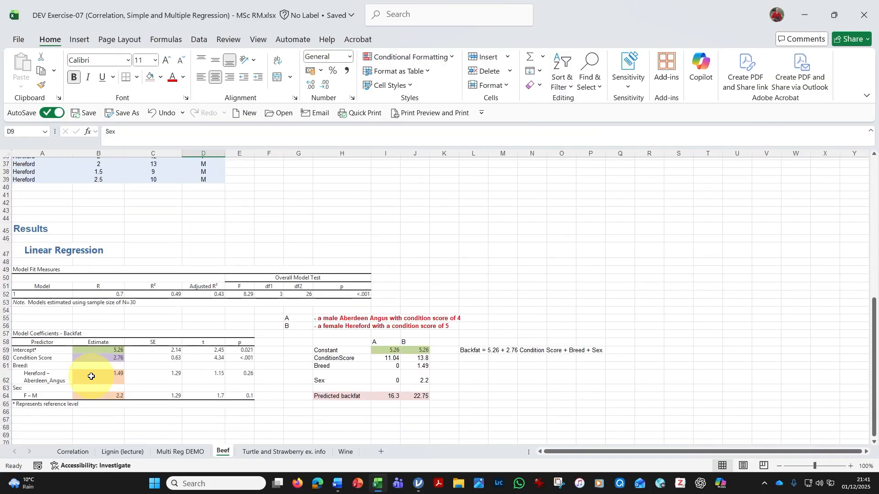
Switch to the Word report and examine Table 1's intercept and condition score rows, the sample size note and the p-value for males
left_click(337, 483)
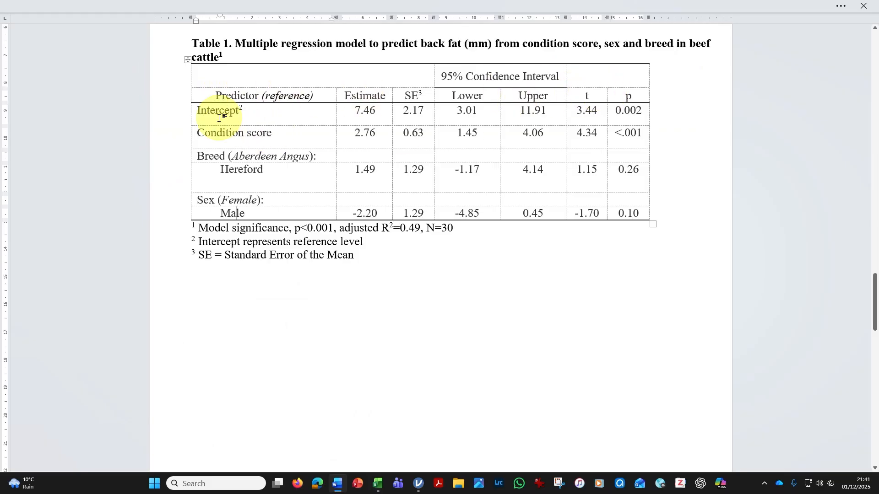
left_click_drag(211, 114, 543, 111)
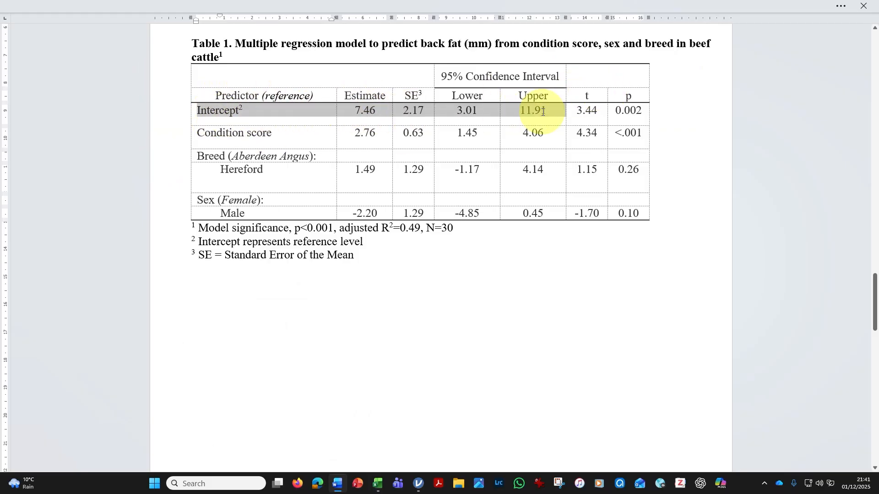
left_click(228, 135)
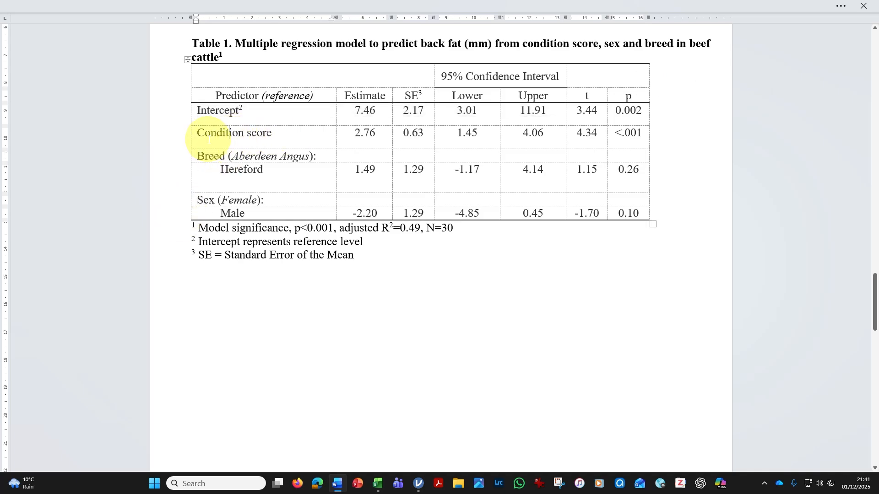
left_click_drag(210, 135, 614, 133)
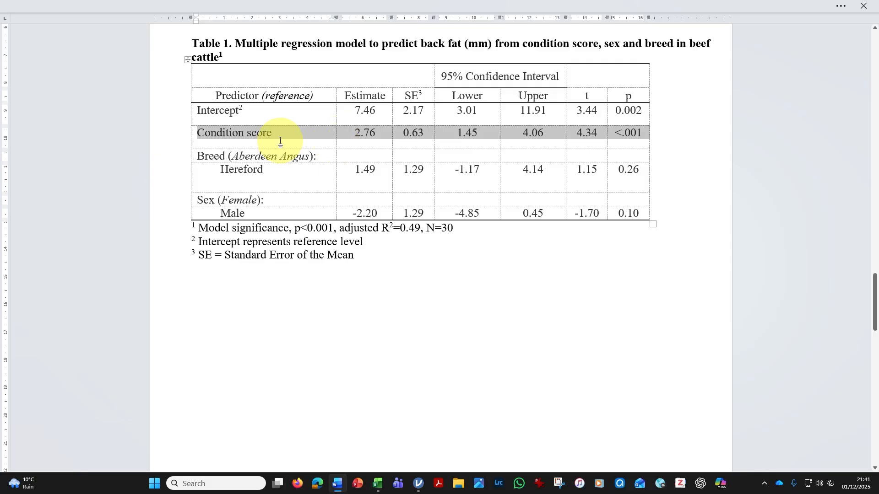
left_click(199, 155)
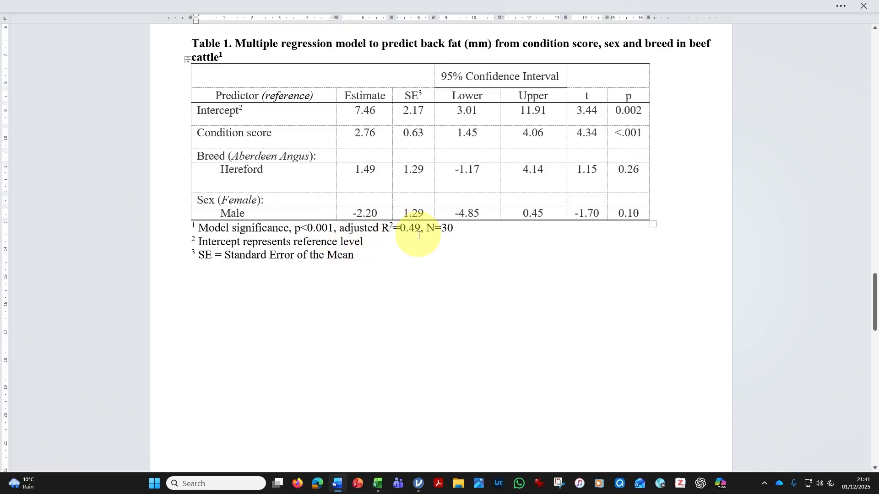
left_click_drag(427, 230, 453, 231)
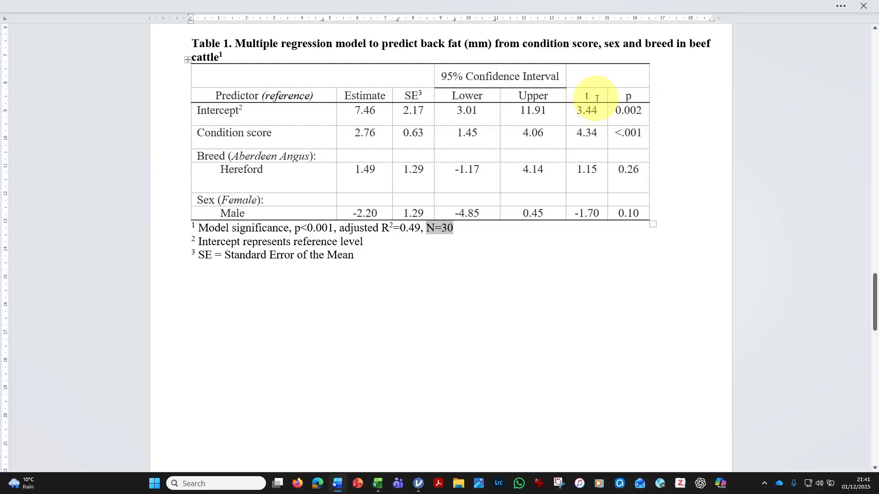
left_click_drag(198, 137, 618, 138)
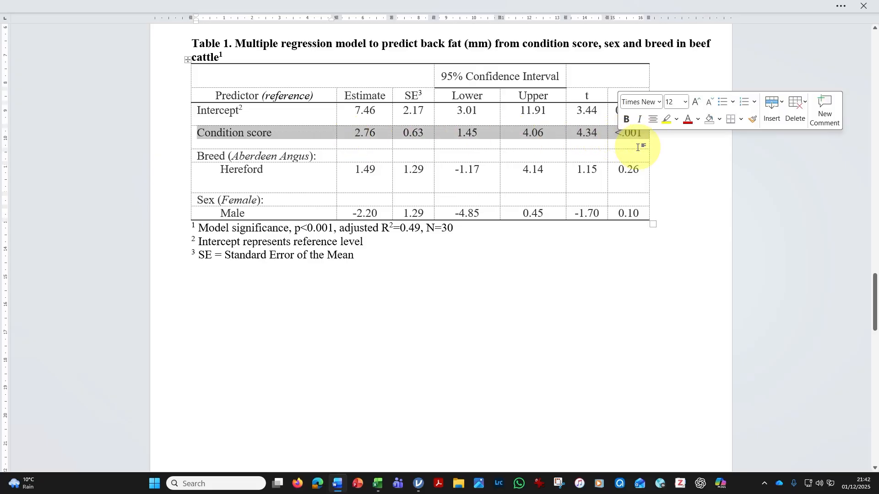
left_click(680, 256)
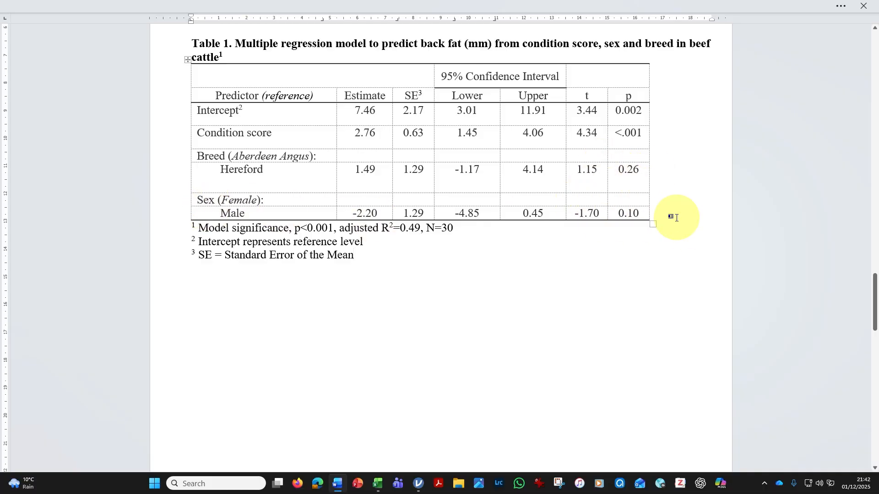
left_click_drag(641, 214, 614, 217)
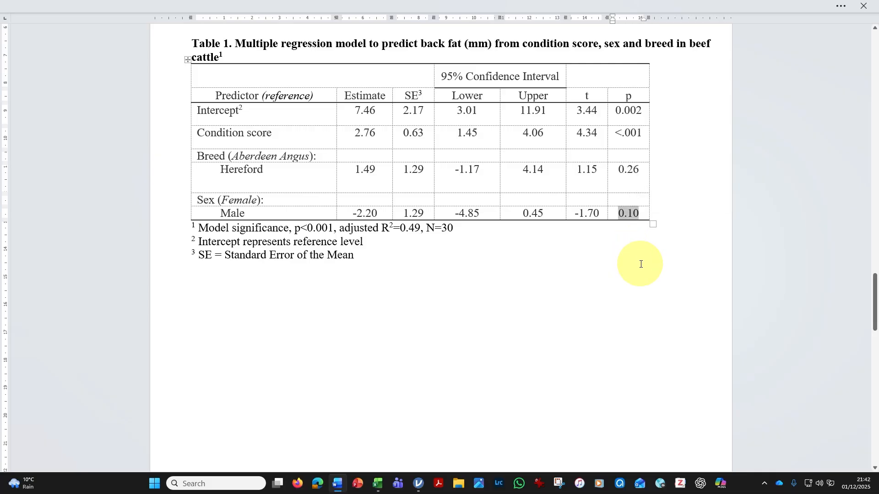